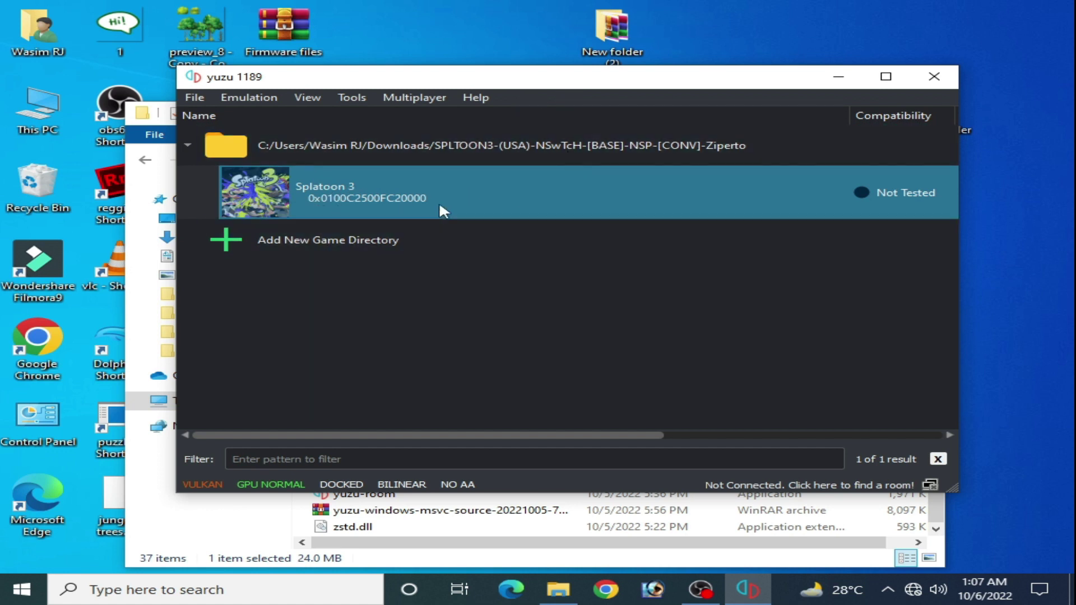
Open New folder (2) from the desktop, then its opengl folder showing opengl.bin.
double_click(611, 28)
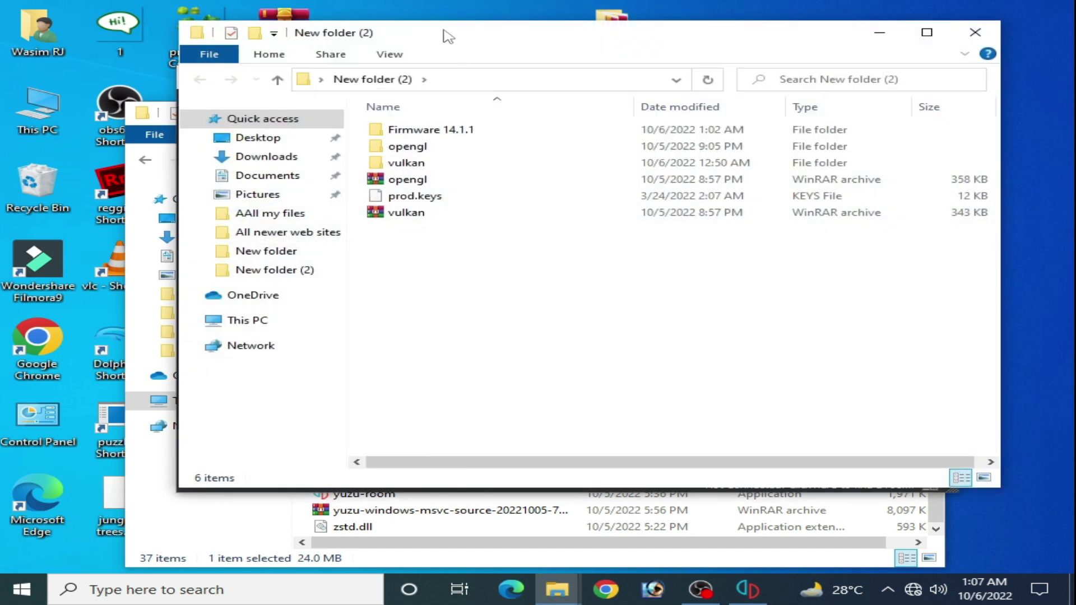
drag(448, 36, 618, 168)
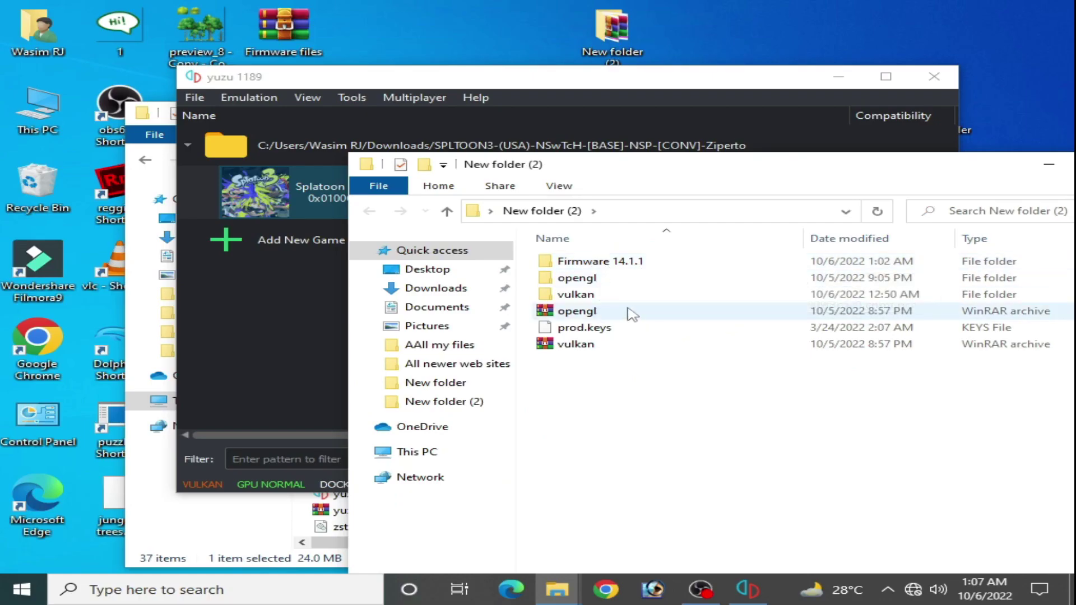
double_click(577, 279)
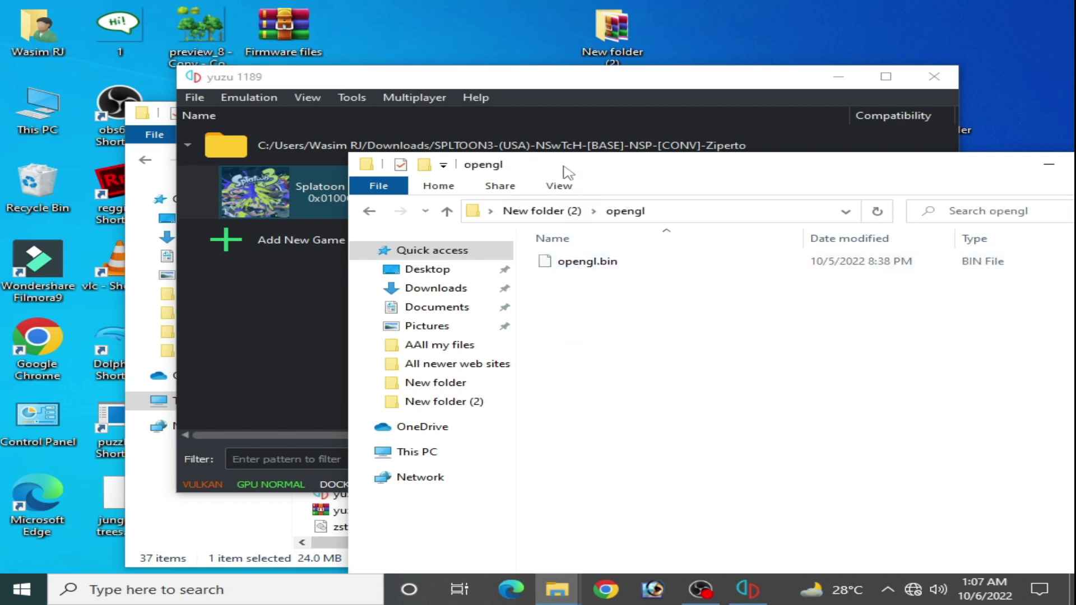
drag(567, 168, 705, 246)
Open Splatoon 3's transferable pipeline cache folder and delete the existing opengl.bin and vulkan.bin.
right_click(343, 194)
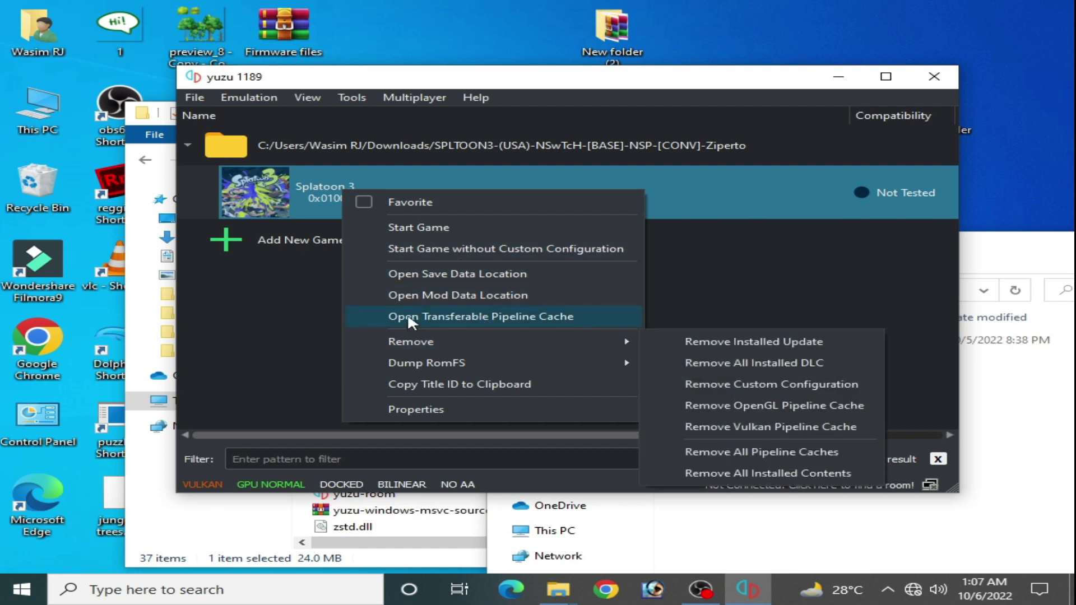
click(512, 315)
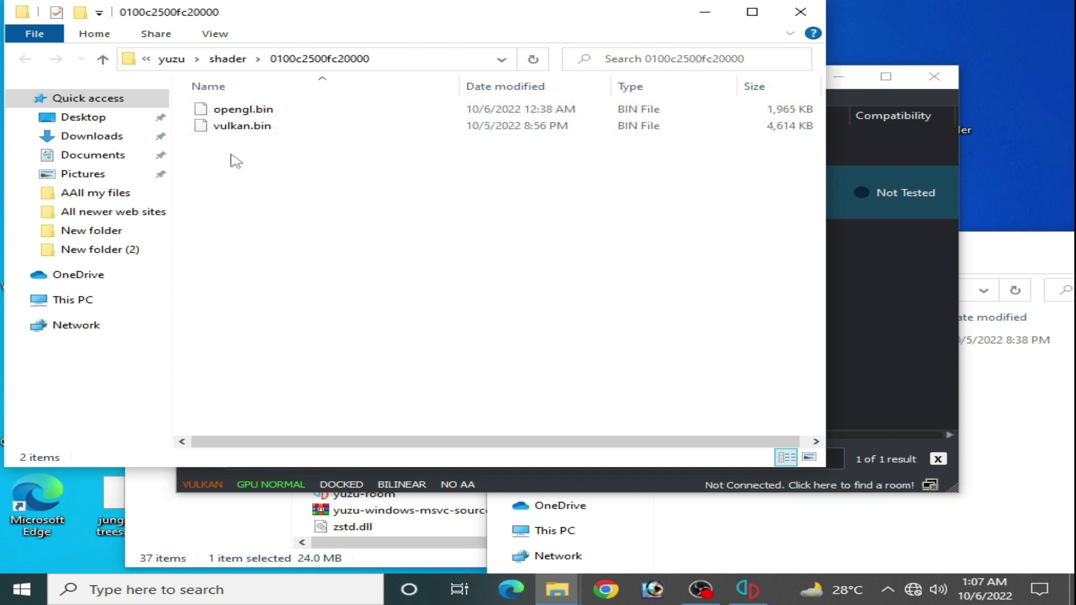
drag(235, 162, 260, 112)
right_click(263, 114)
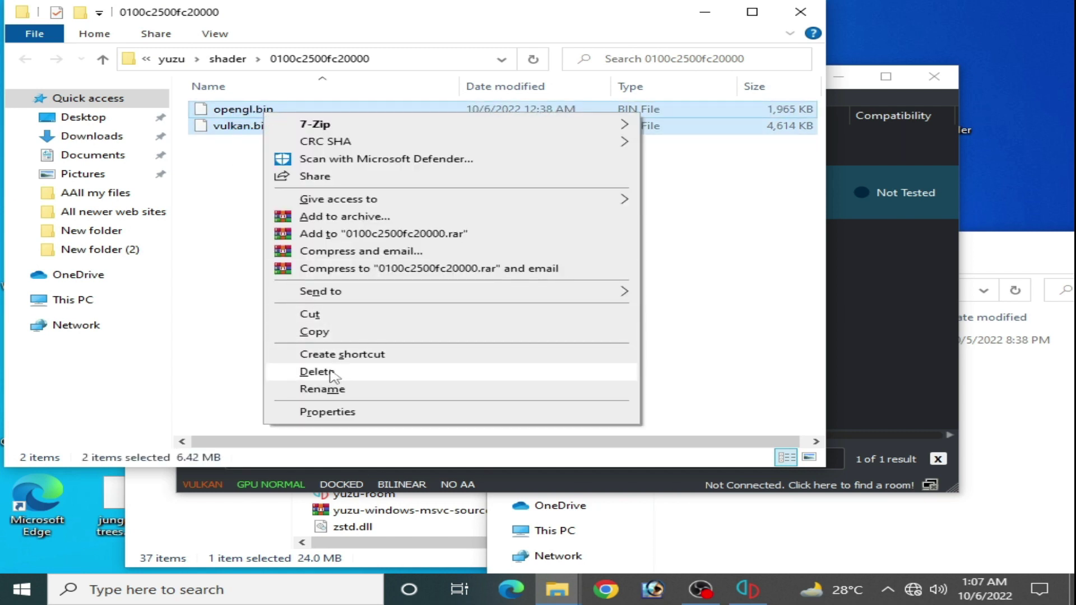
click(332, 373)
click(618, 307)
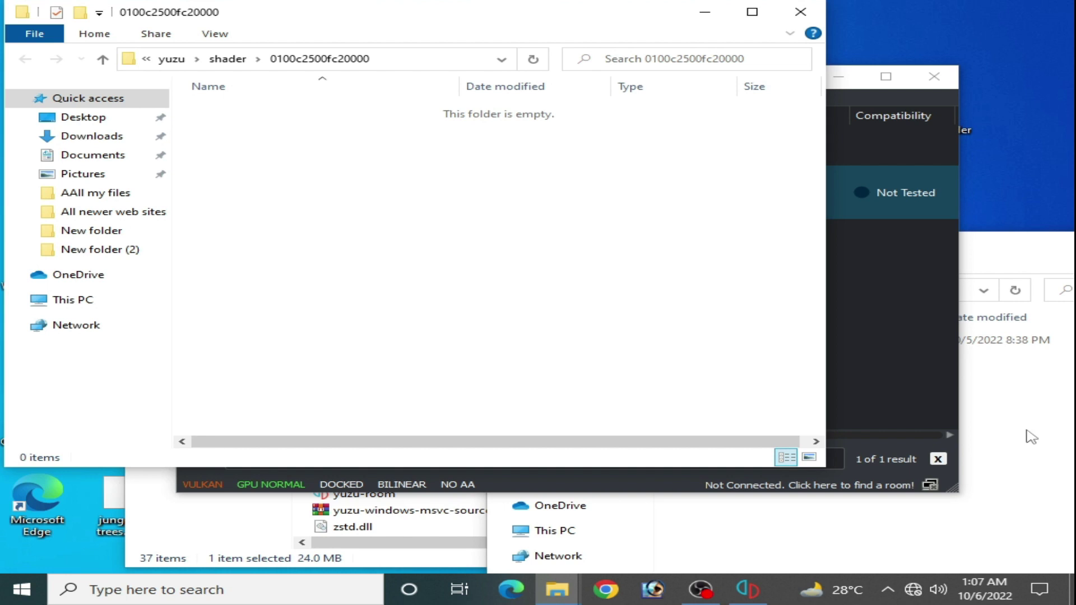
Copy opengl.bin from the opengl folder into Splatoon 3's shader cache folder.
click(1047, 442)
click(735, 343)
right_click(735, 343)
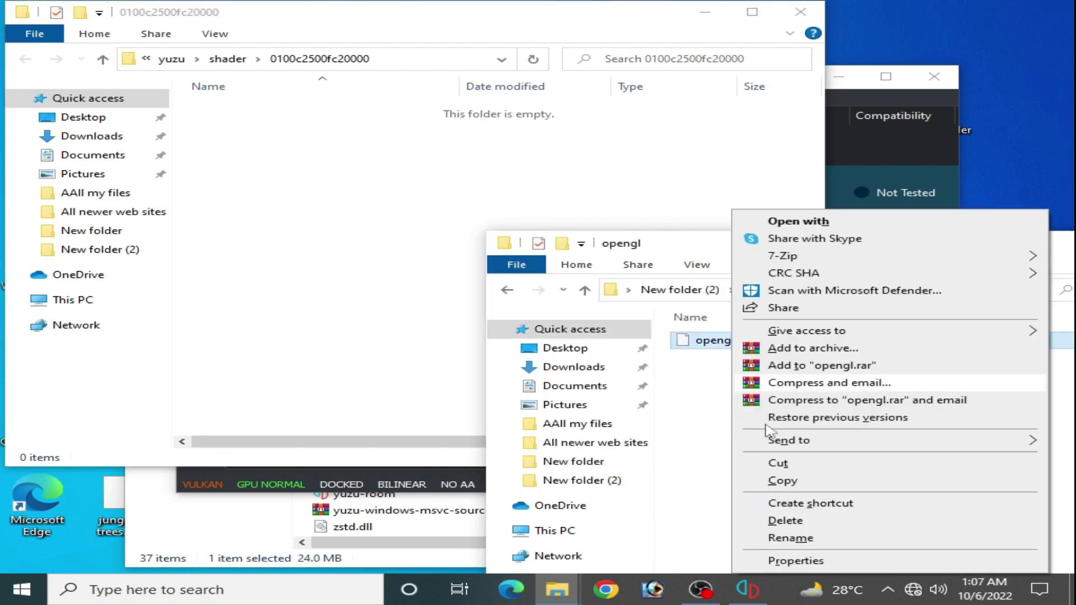
click(787, 481)
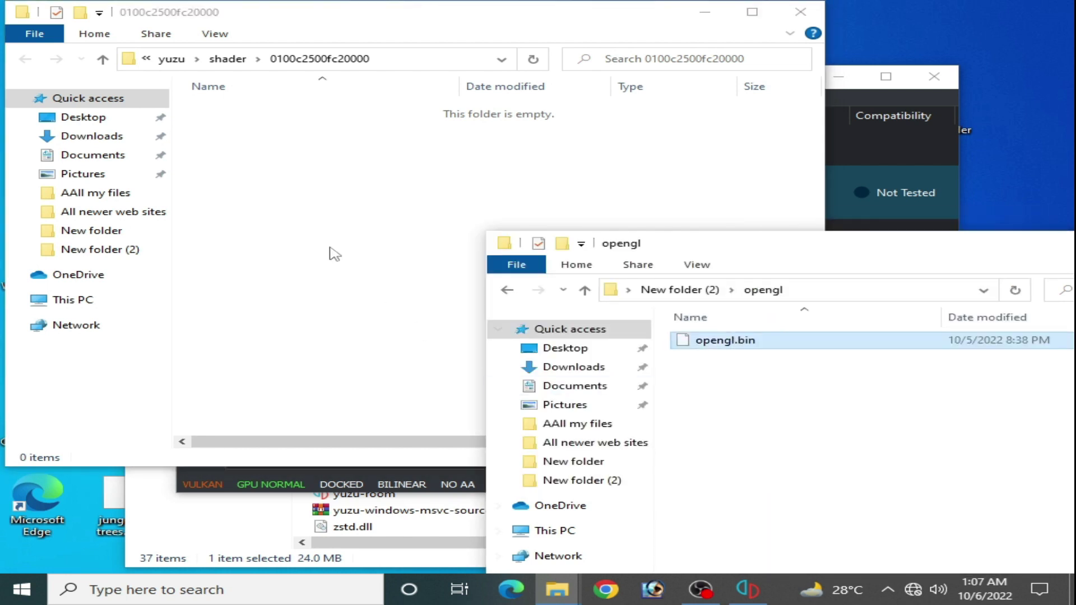
right_click(330, 245)
click(359, 329)
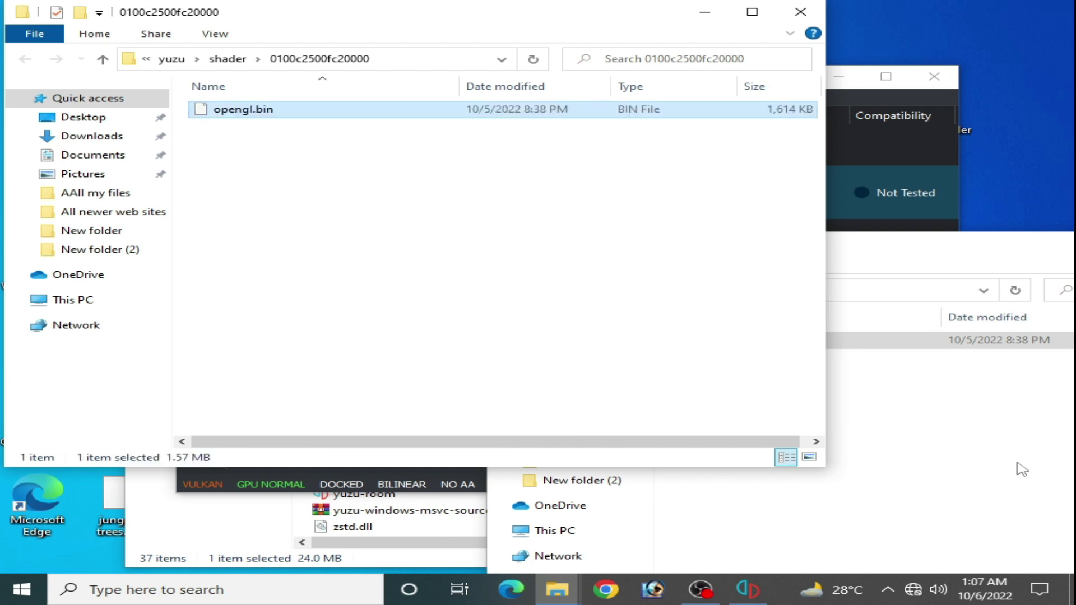
Copy vulkan.bin from New folder (2)'s vulkan folder into the shader cache folder.
click(1037, 474)
click(510, 290)
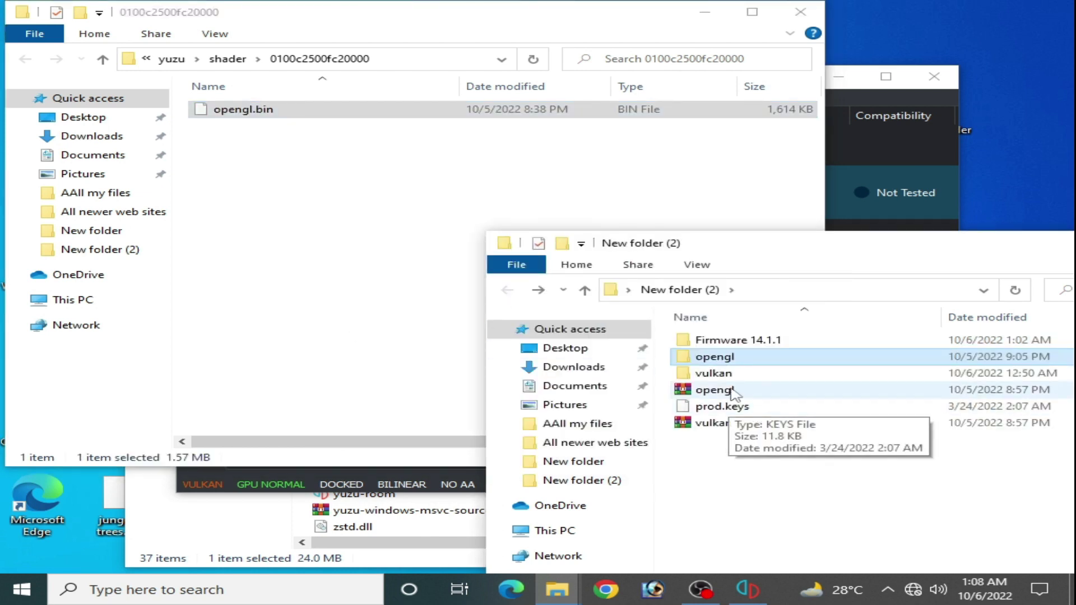
double_click(717, 376)
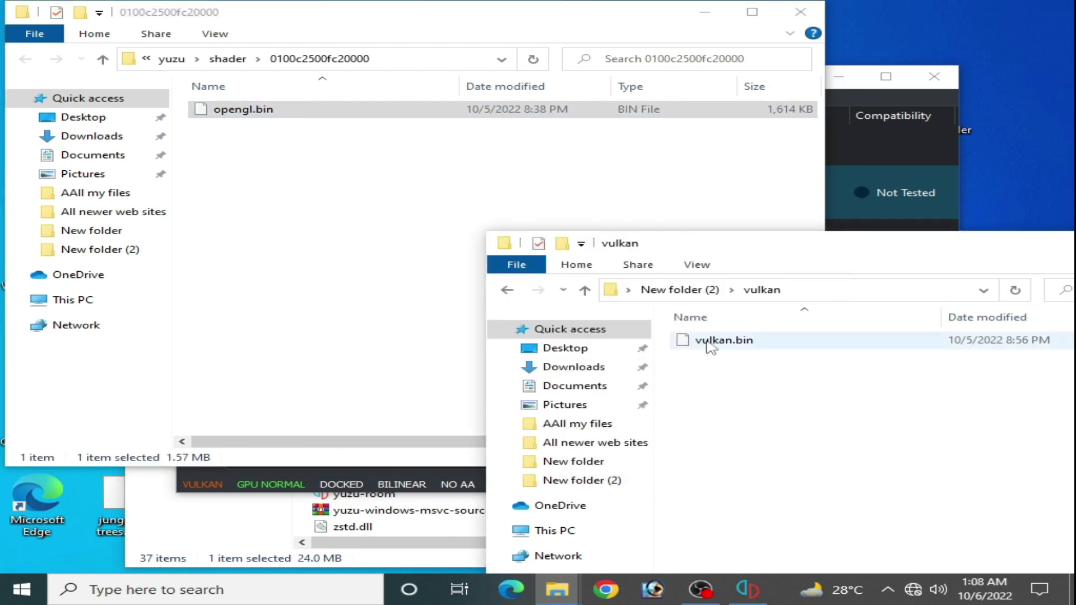
right_click(708, 343)
click(756, 480)
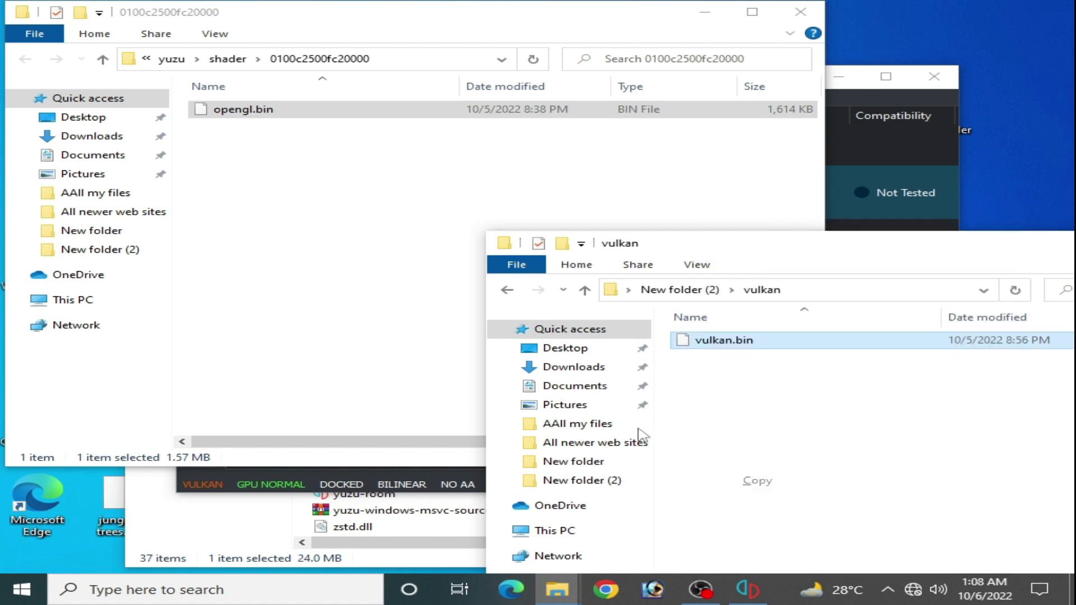
click(319, 247)
right_click(319, 245)
click(363, 354)
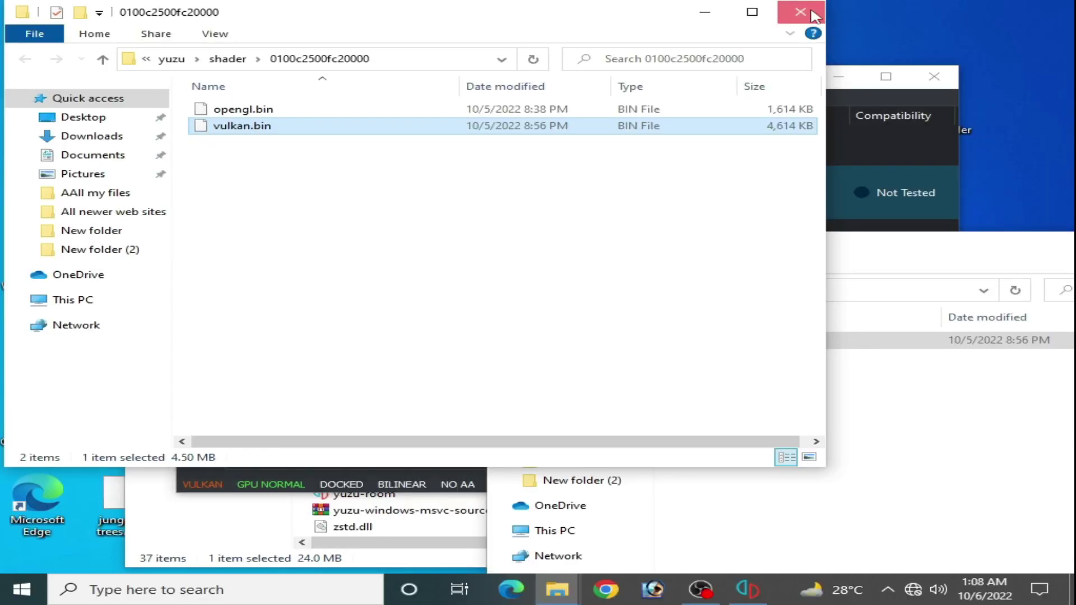
Close the shader folder and open the keys folder inside yuzu's data folder.
click(812, 15)
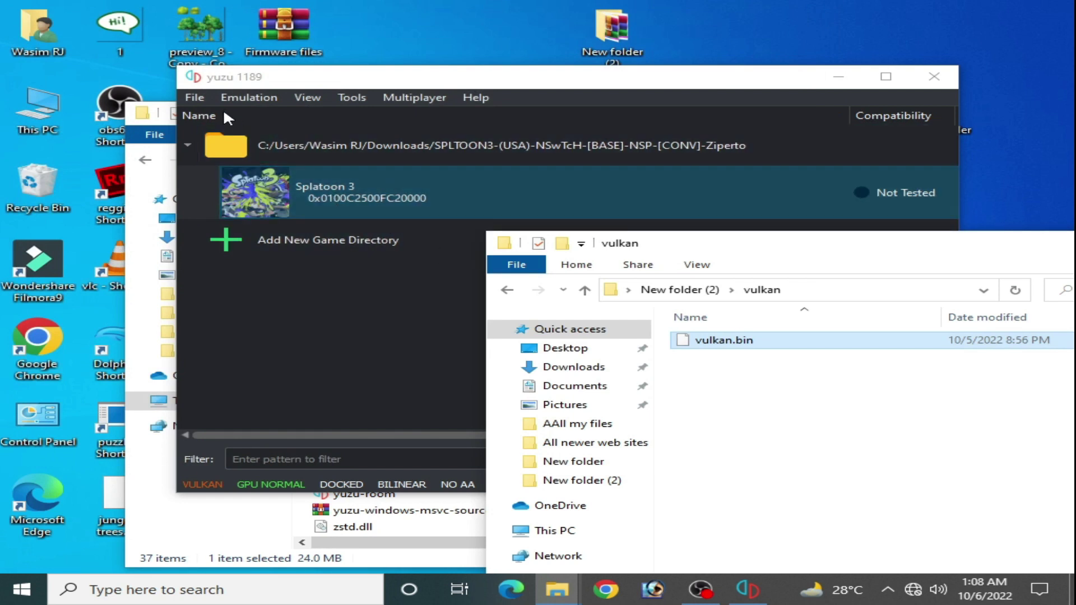
click(204, 98)
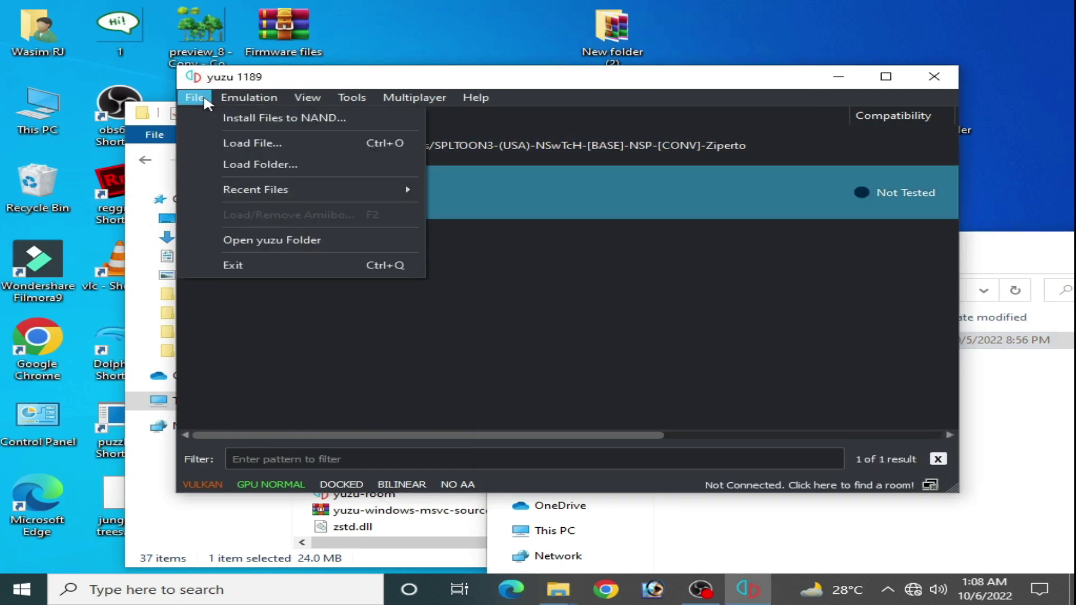
click(248, 238)
double_click(255, 183)
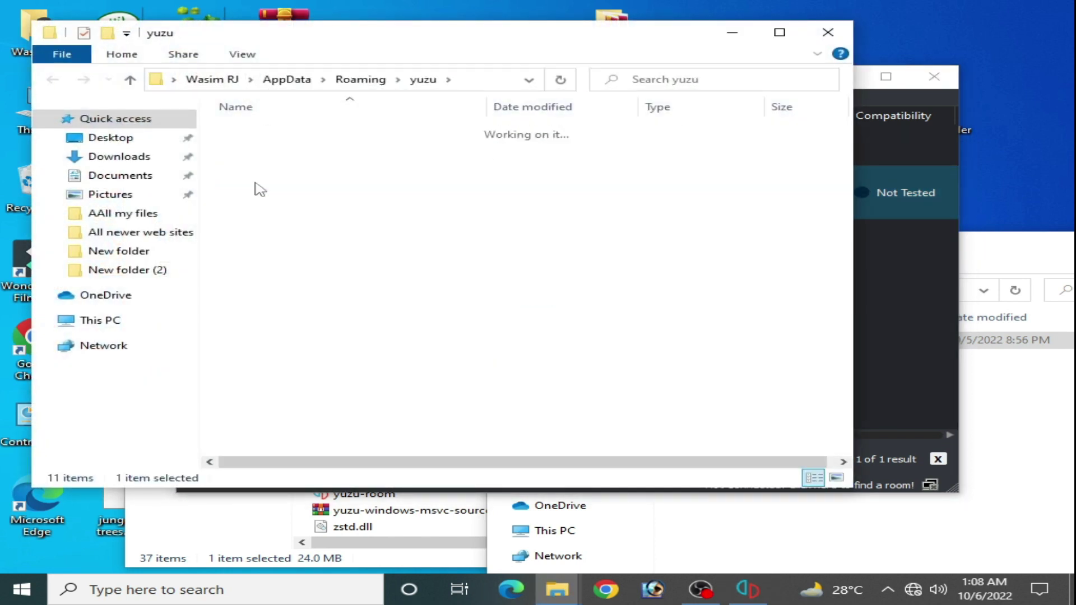
Copy prod.keys from New folder (2) into the keys folder, replacing the old file.
click(989, 494)
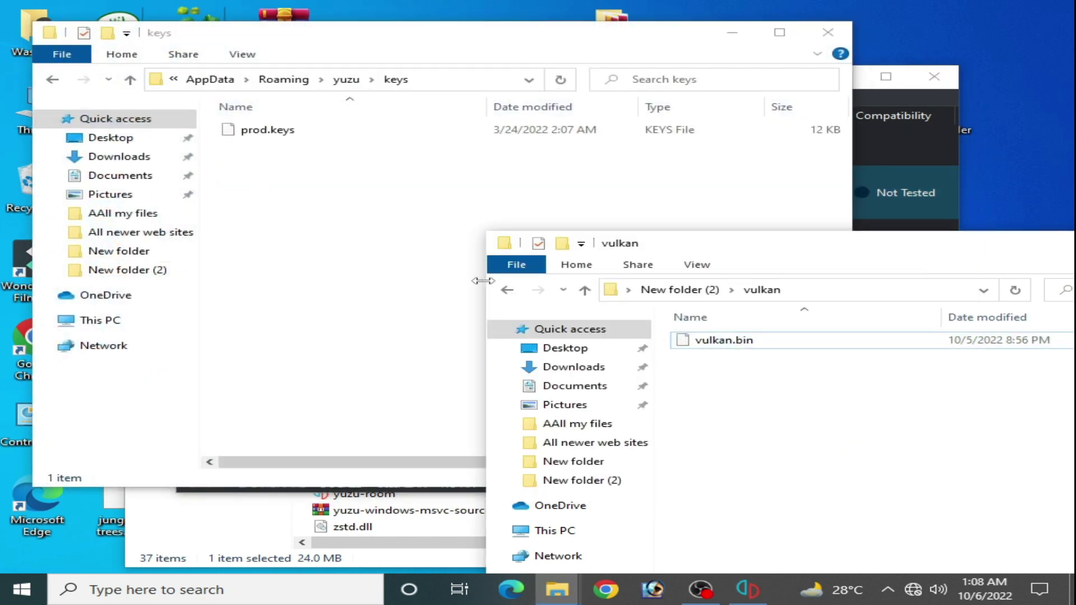
click(507, 290)
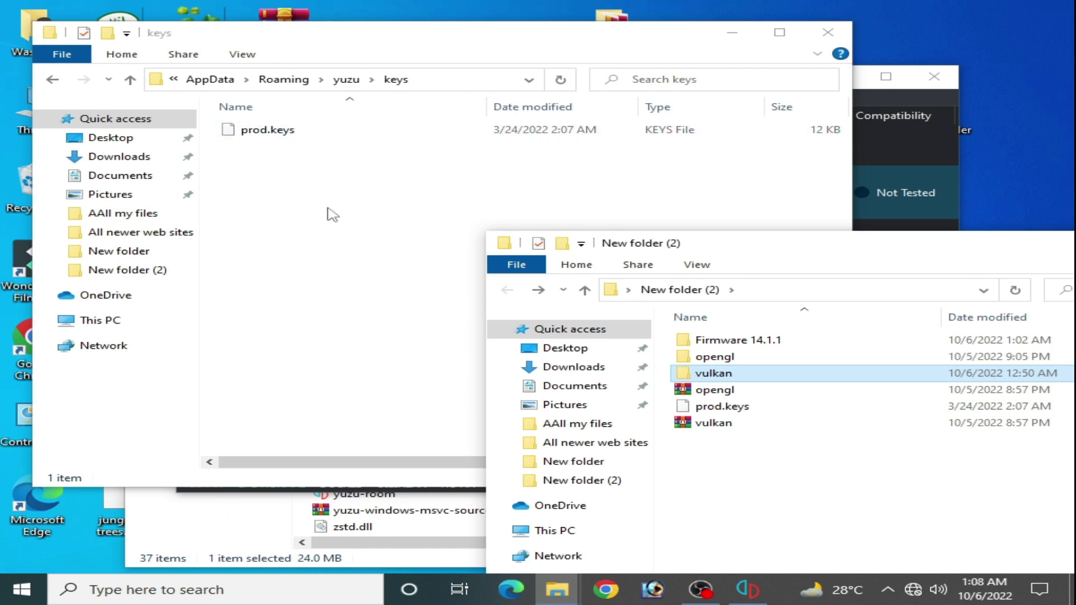
click(726, 406)
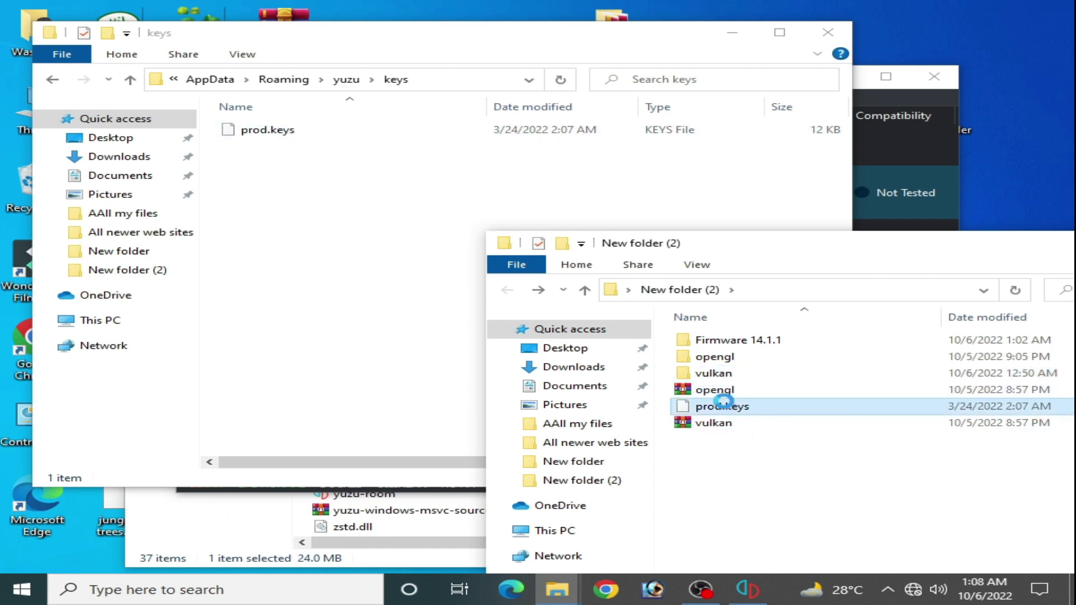
right_click(724, 406)
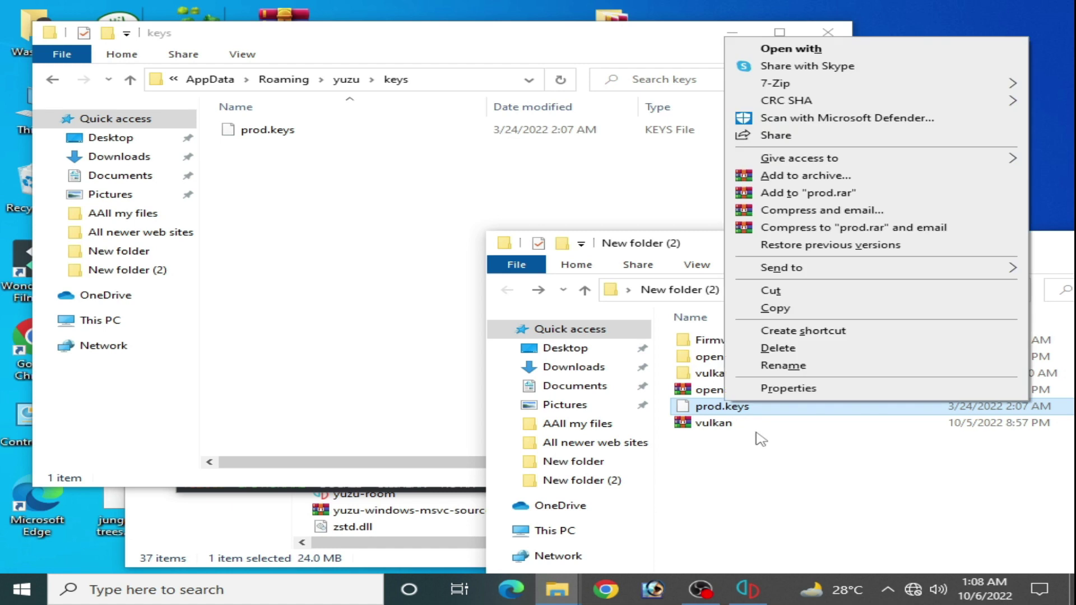
click(773, 308)
right_click(339, 253)
click(380, 361)
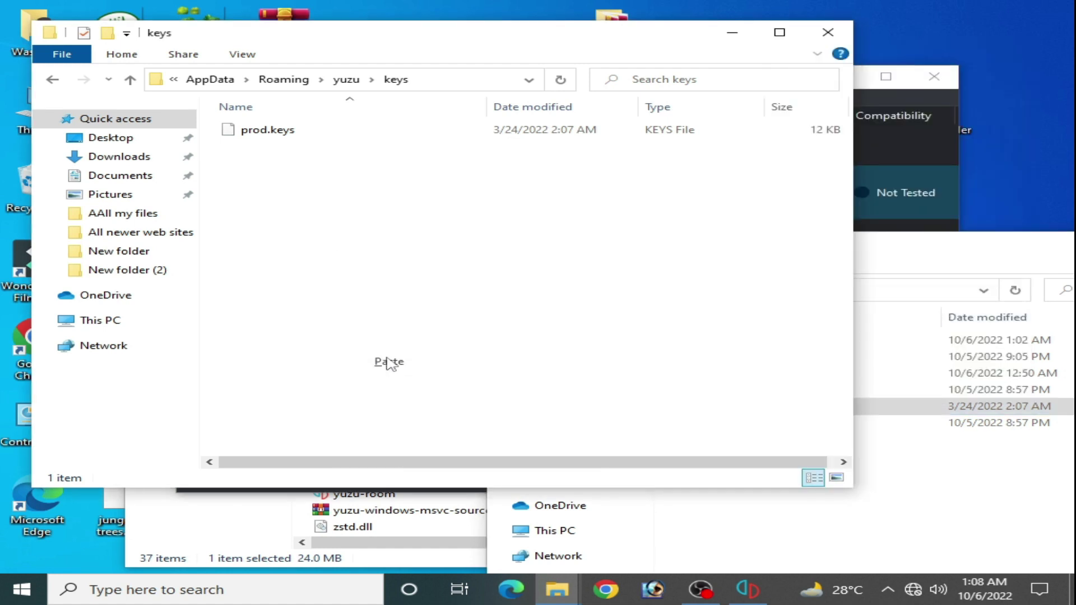
click(480, 170)
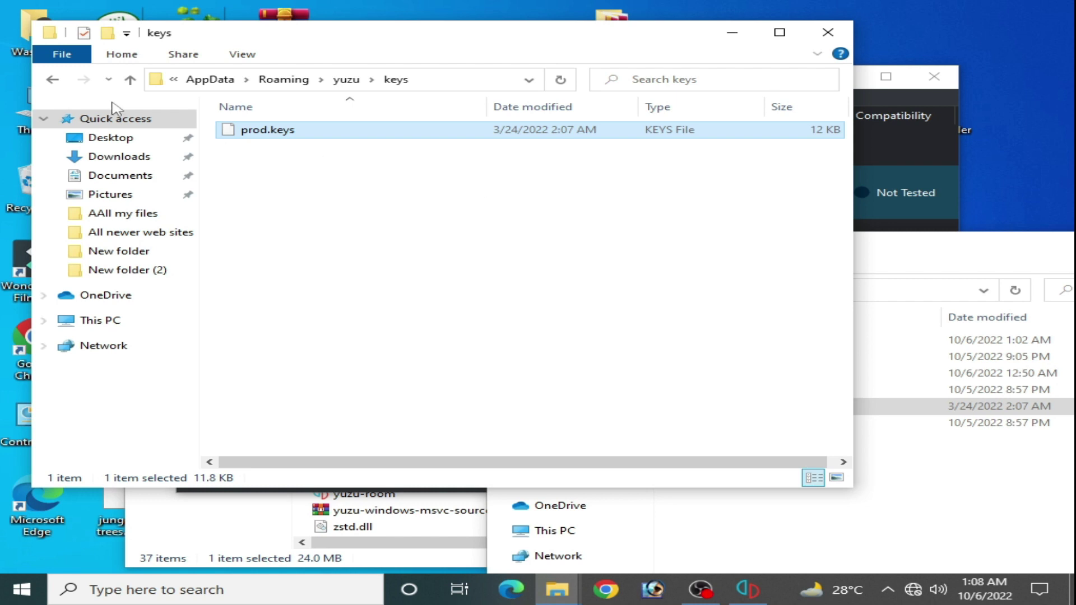
Go to nand\system\Contents\registered in the yuzu folder and delete all 225 NCA files.
click(53, 80)
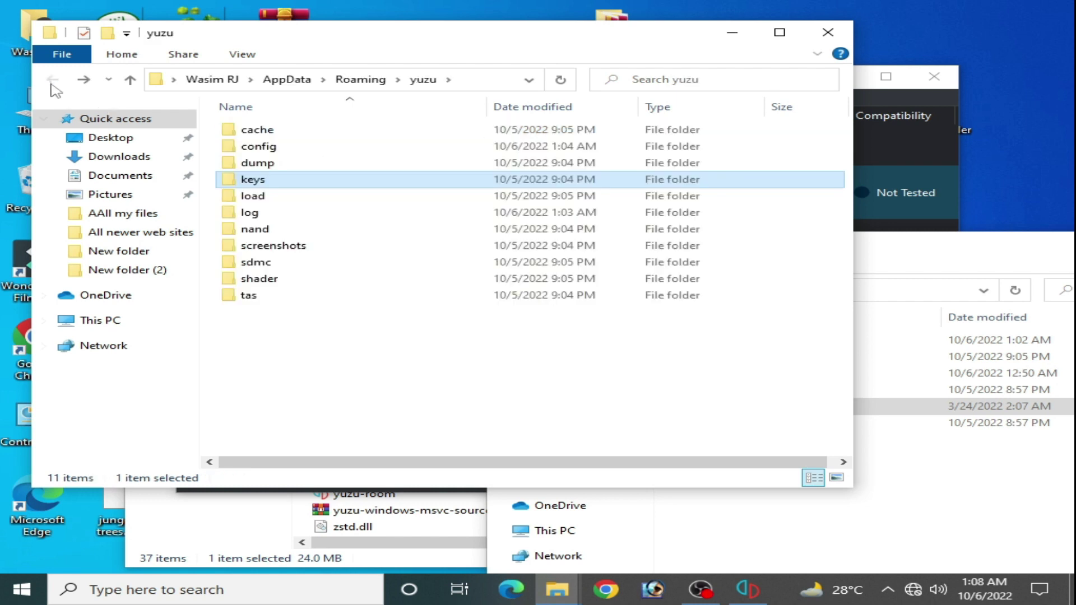
double_click(246, 229)
double_click(279, 135)
double_click(280, 134)
double_click(279, 148)
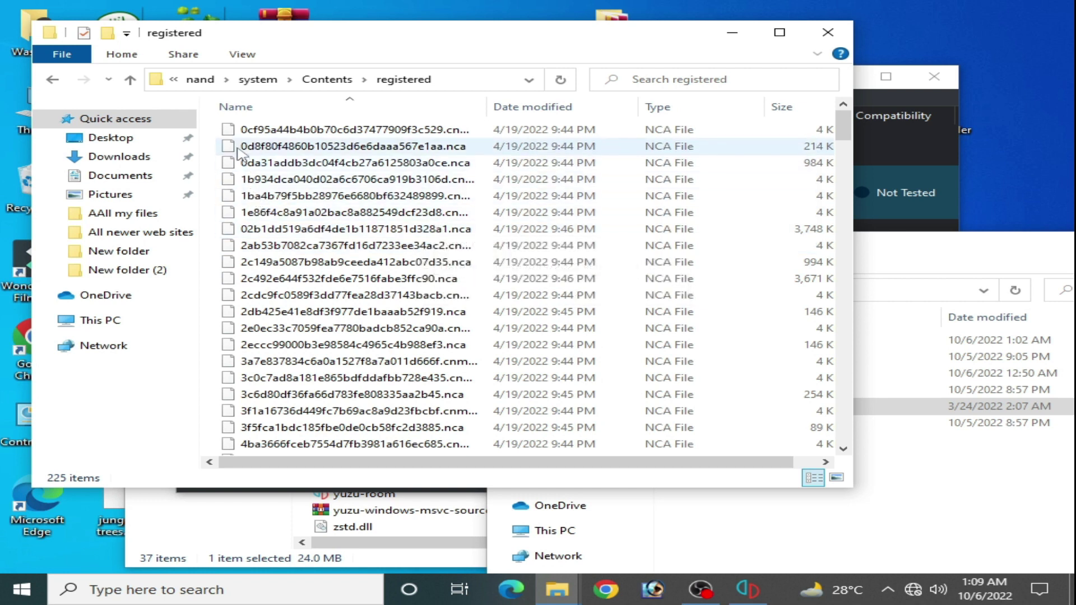
drag(212, 130, 409, 448)
right_click(409, 446)
click(455, 393)
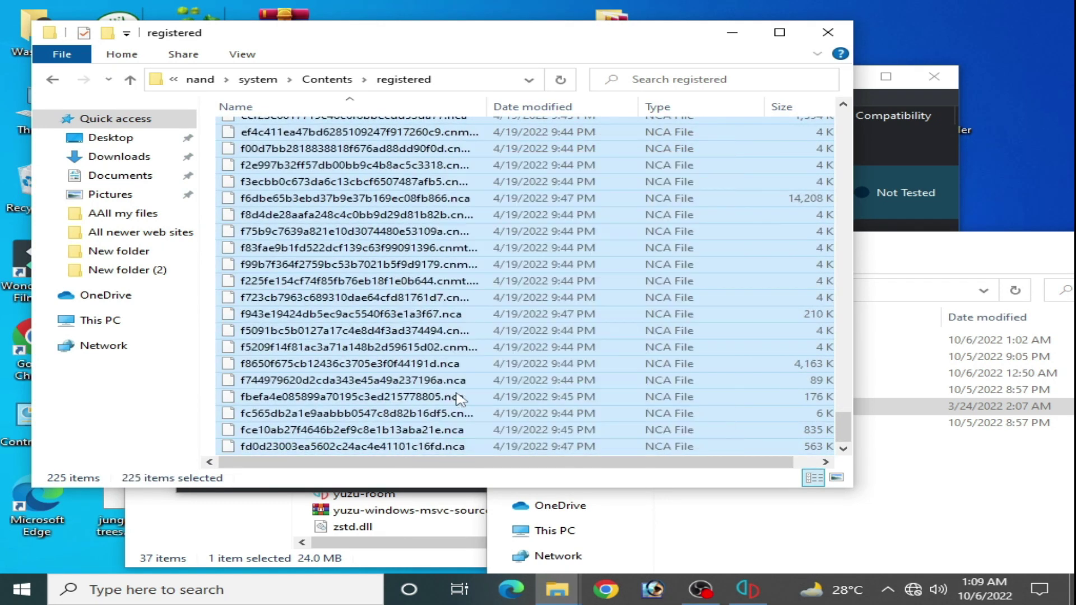
Confirm deleting the NCA files and open the Firmware 14.1.1 folder.
click(605, 307)
click(940, 487)
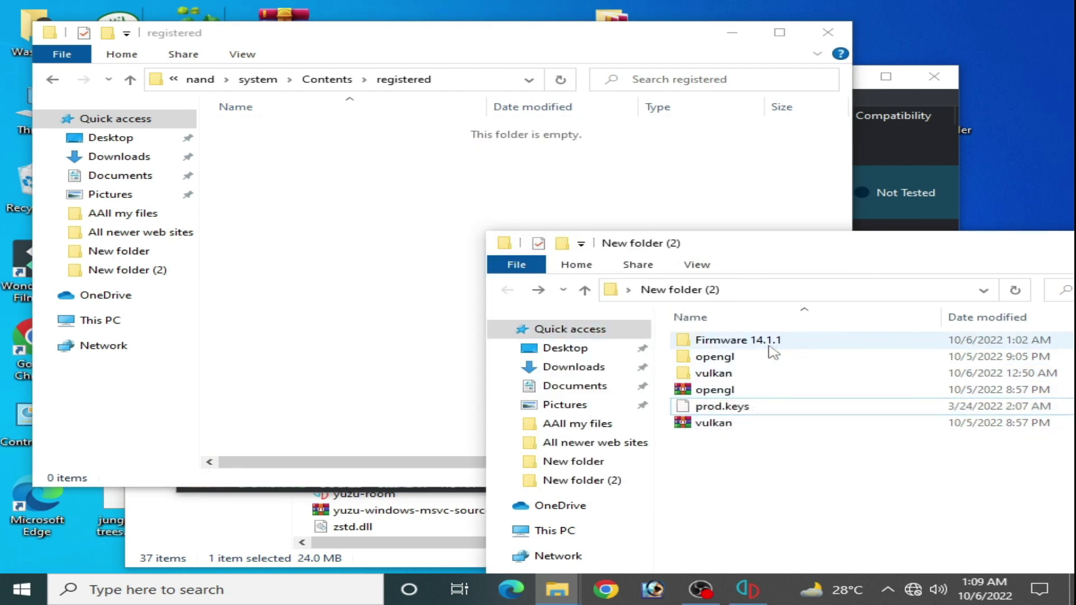
double_click(704, 340)
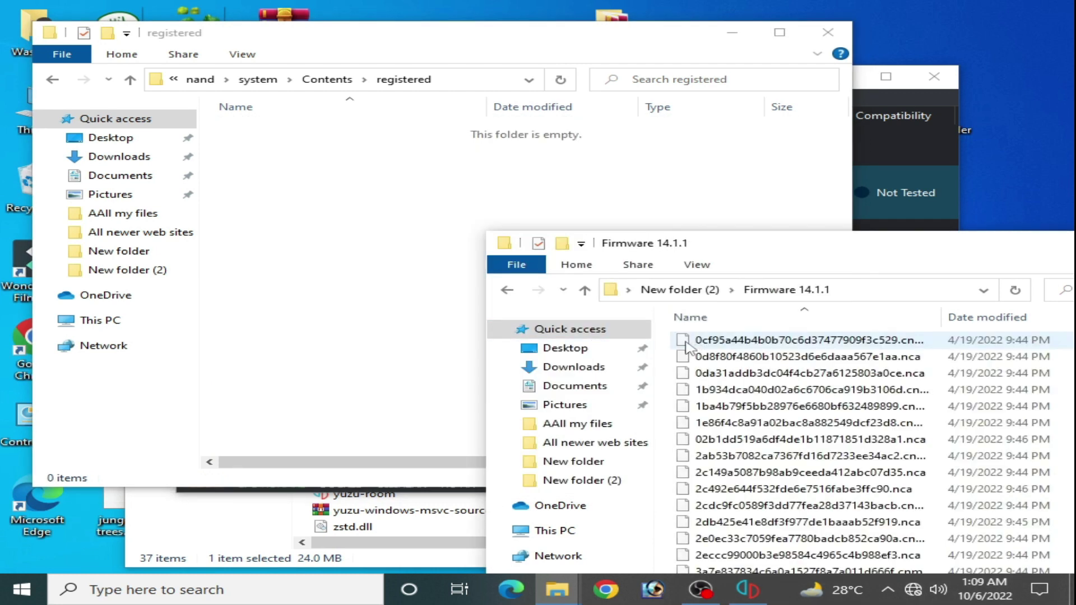
drag(666, 346, 787, 554)
right_click(785, 546)
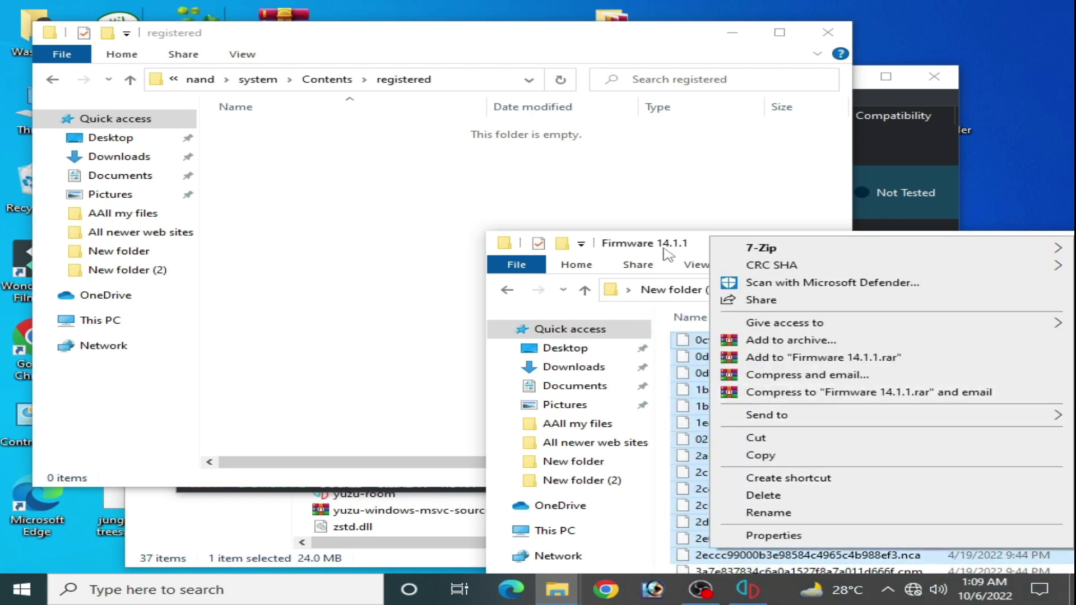
drag(665, 247, 658, 122)
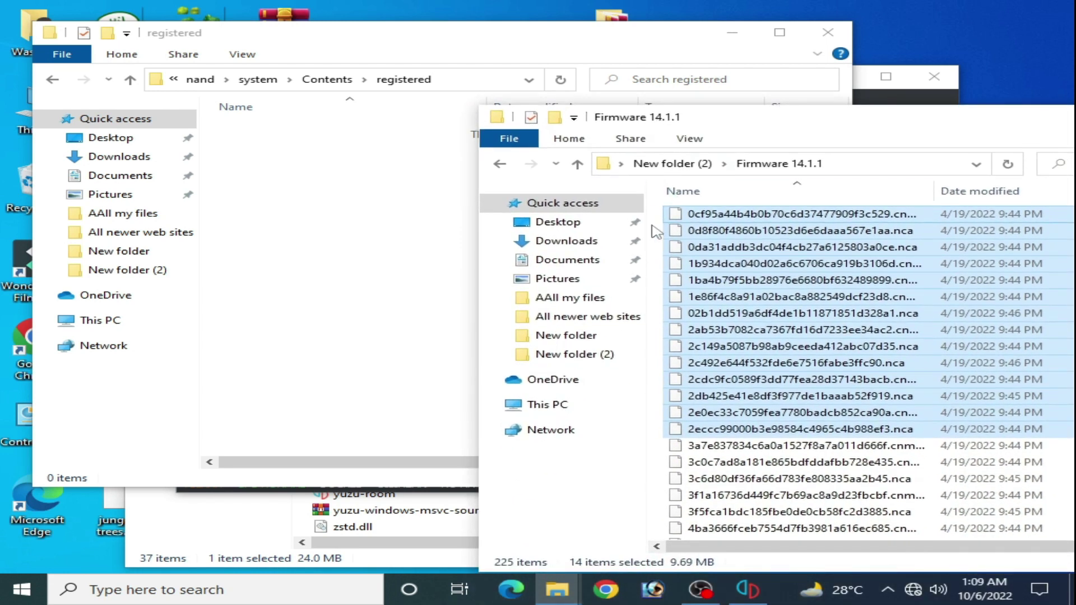
click(656, 231)
Copy all 225 Firmware 14.1.1 files into the registered folder.
drag(656, 212, 839, 530)
right_click(712, 530)
click(760, 438)
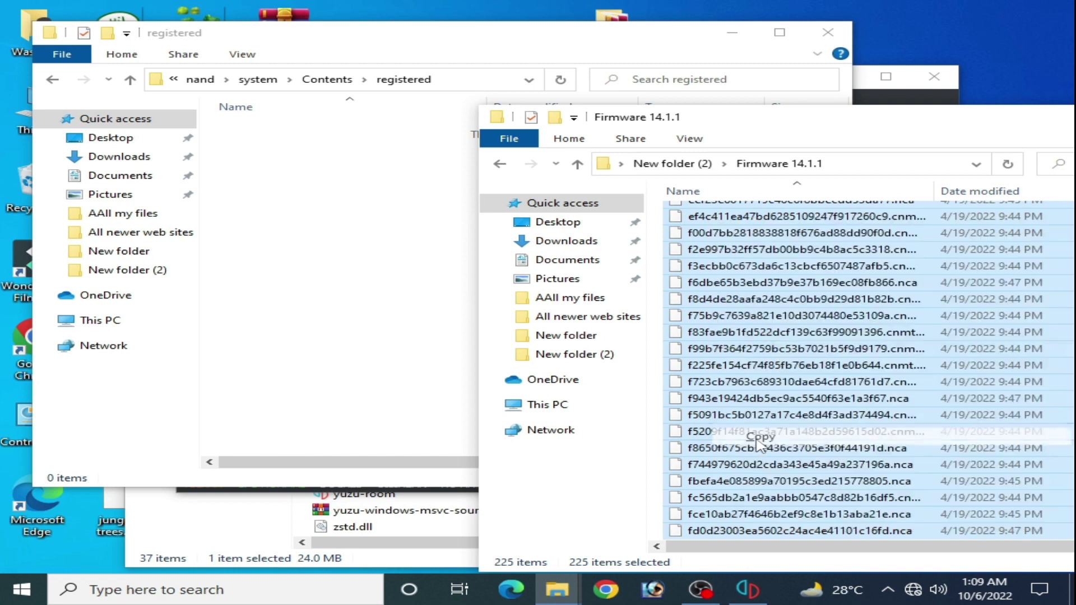
click(342, 249)
right_click(342, 219)
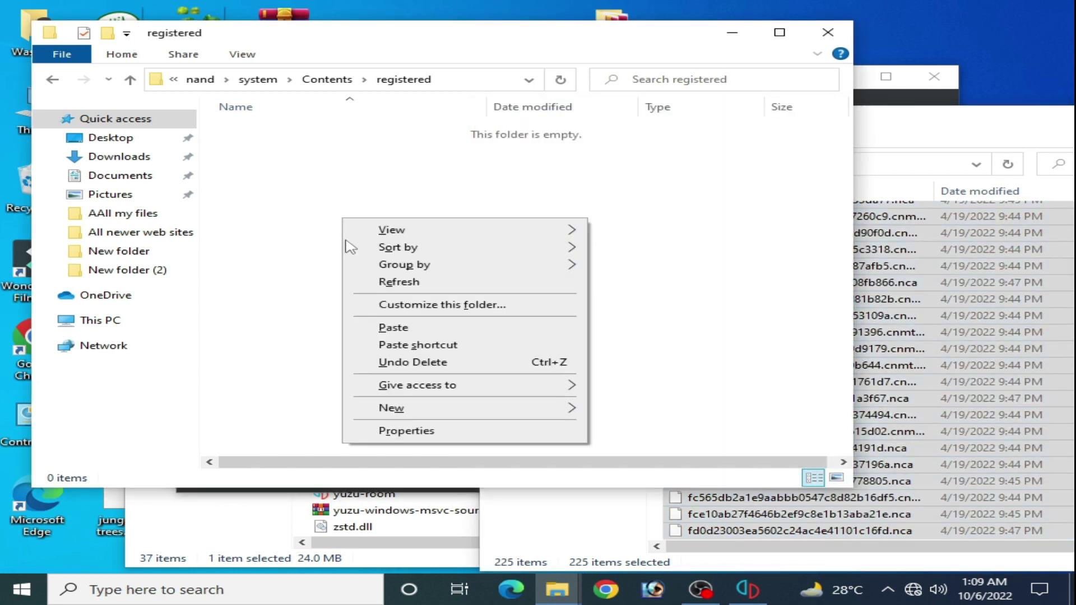
click(386, 330)
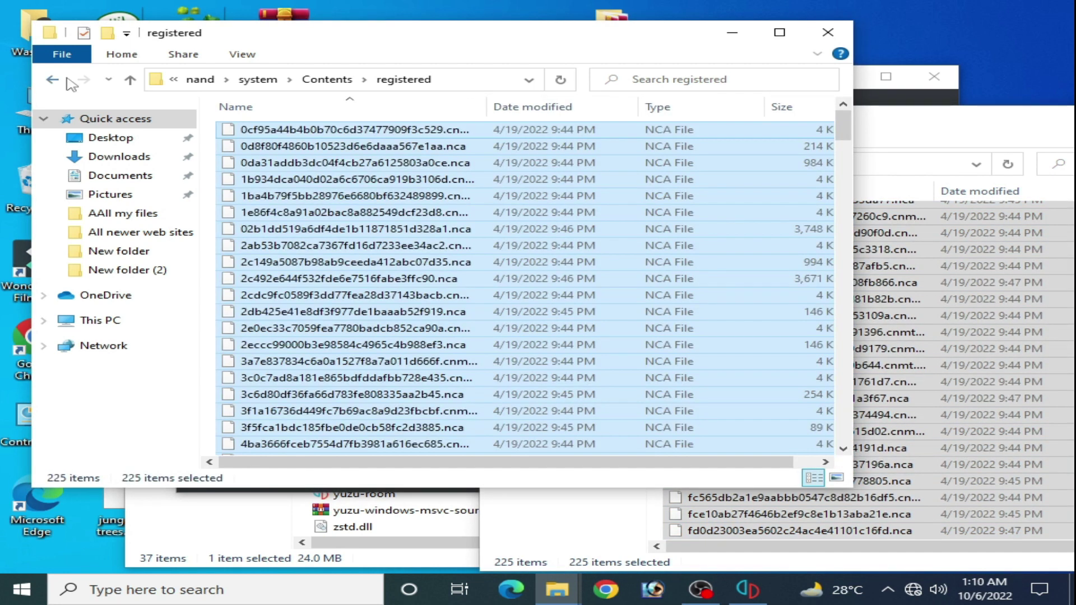
Close File Explorer and yuzu, then relaunch yuzu.exe from its program folder.
click(52, 80)
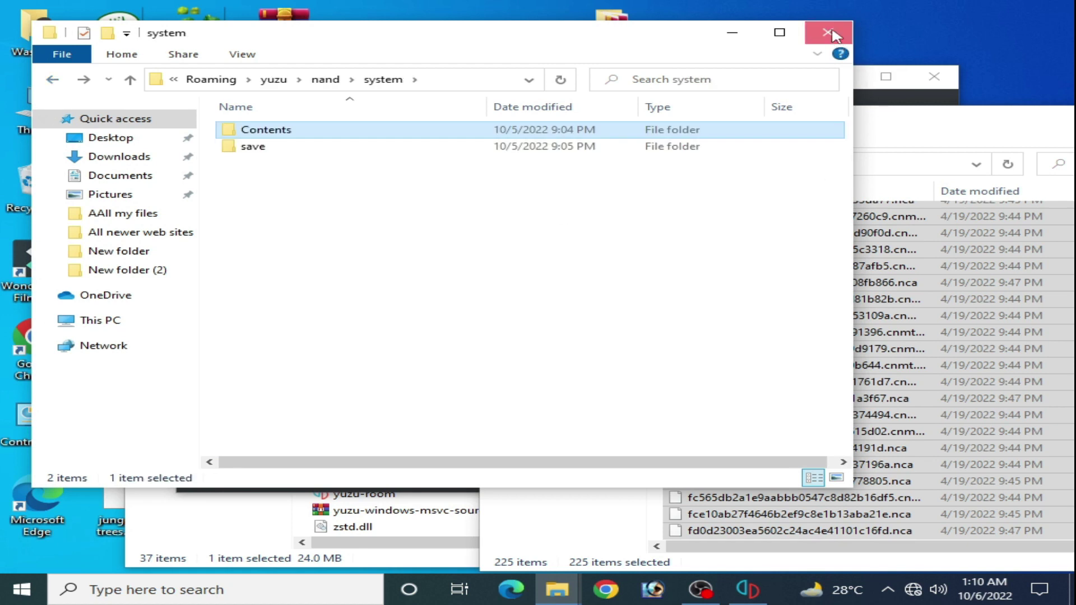
click(827, 32)
click(460, 86)
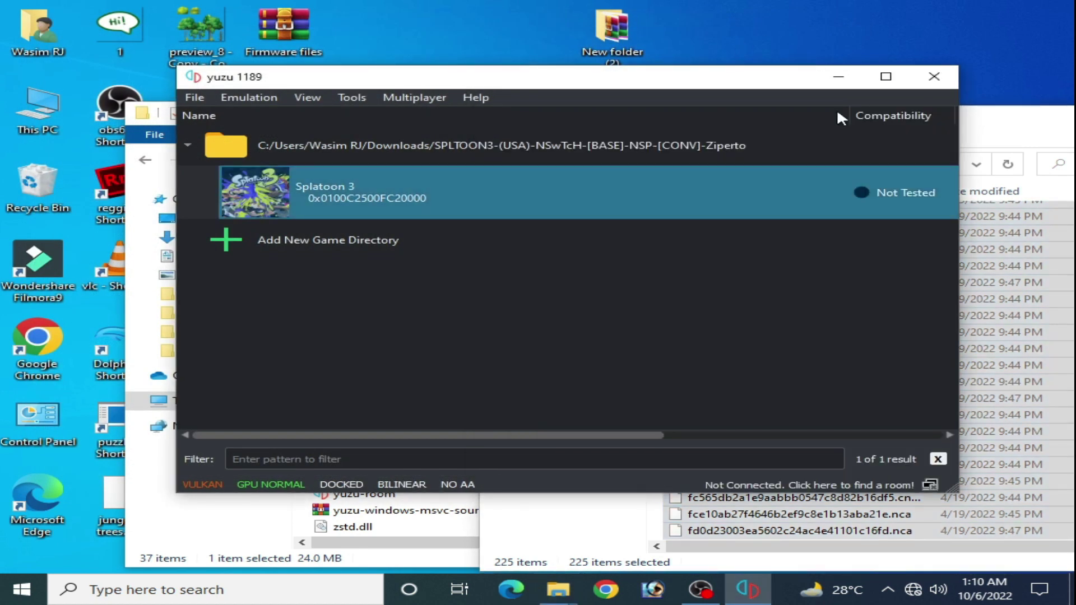
click(932, 77)
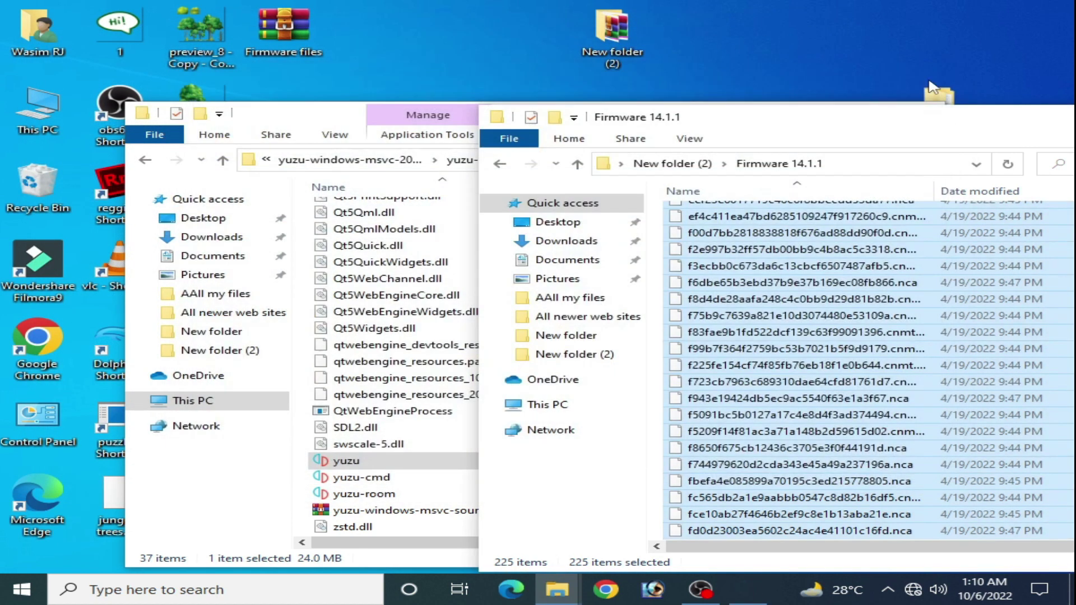
click(348, 467)
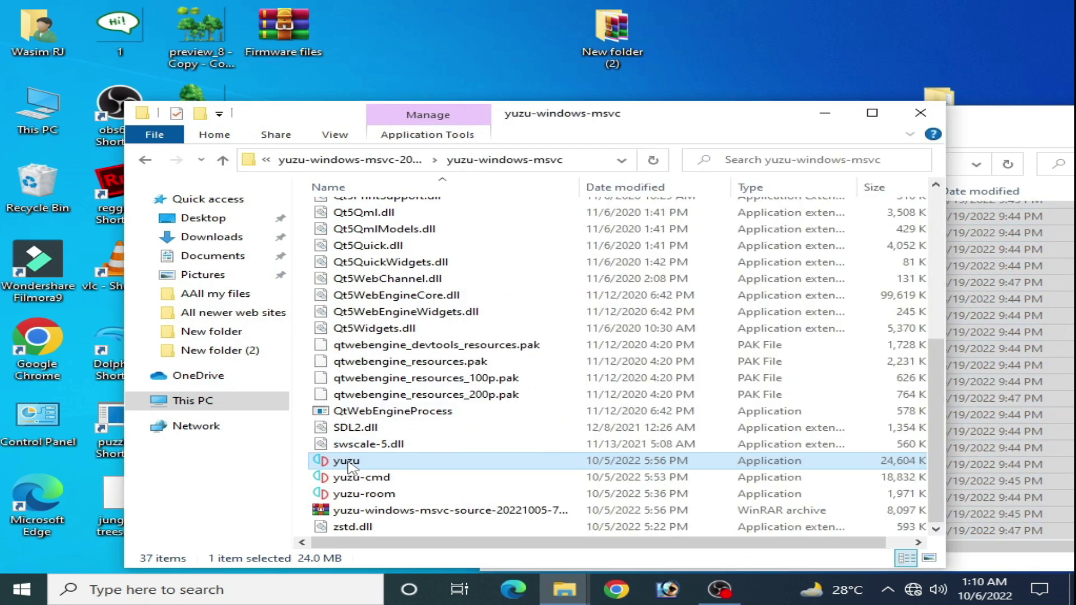
double_click(347, 464)
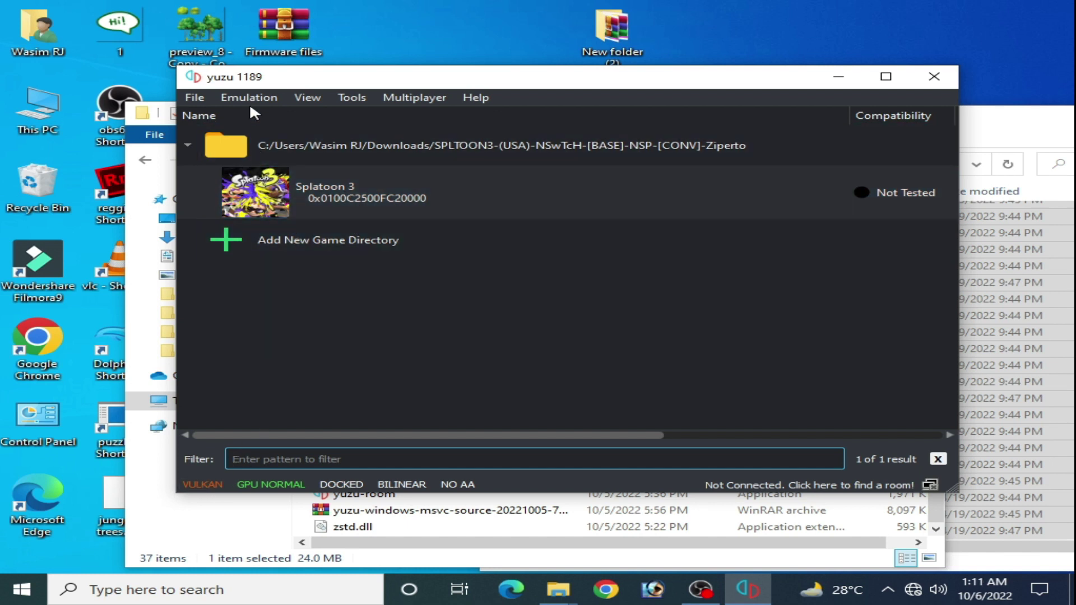
In Emulation > Configure > Graphics, set the API to OpenGL and keep NVDEC on GPU Video Decoding.
click(250, 98)
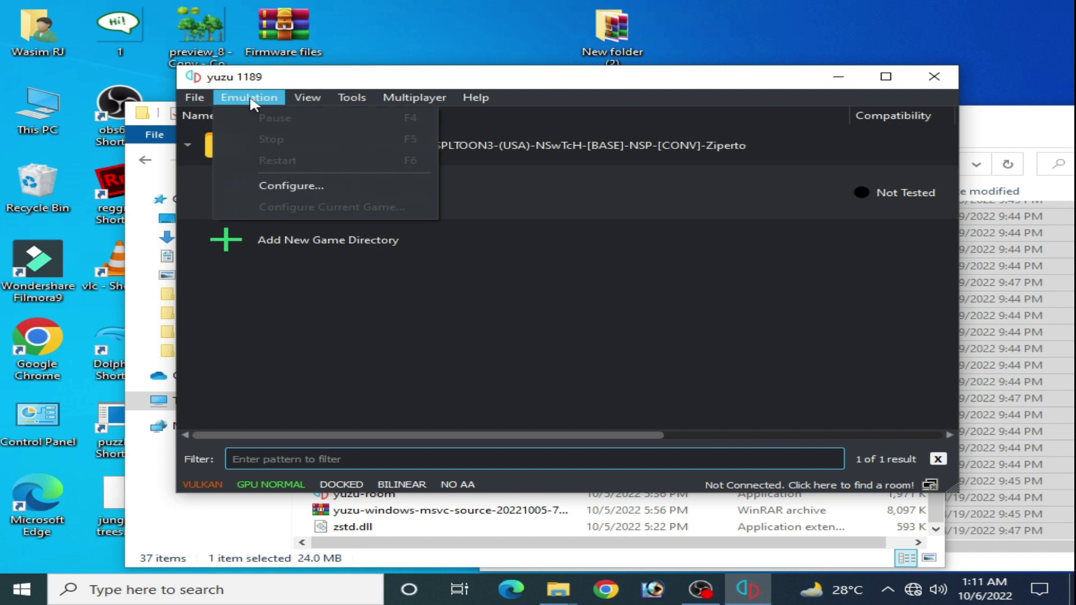
click(278, 186)
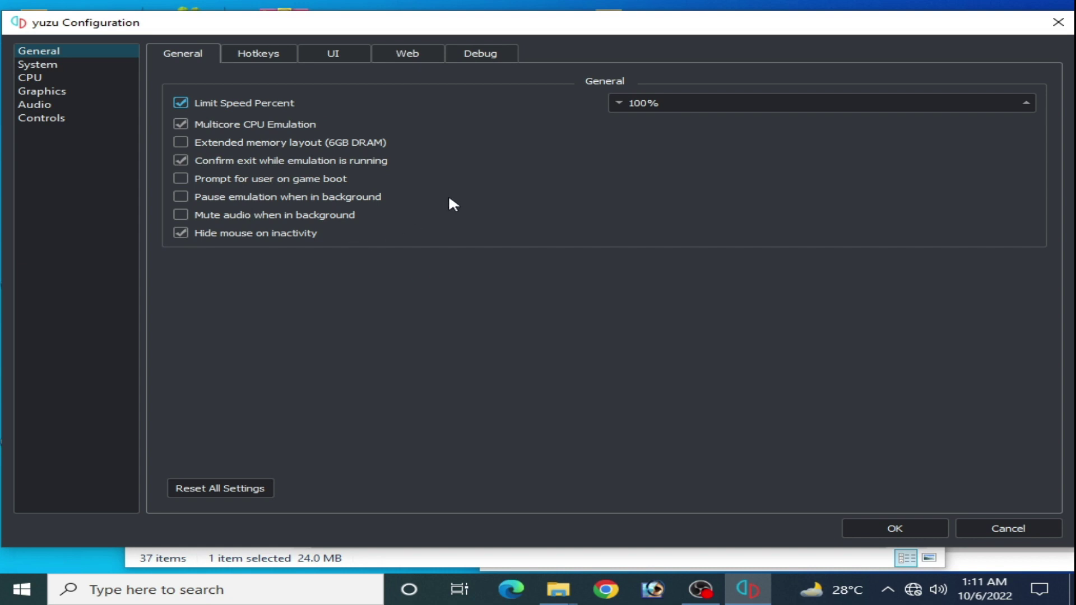
click(57, 95)
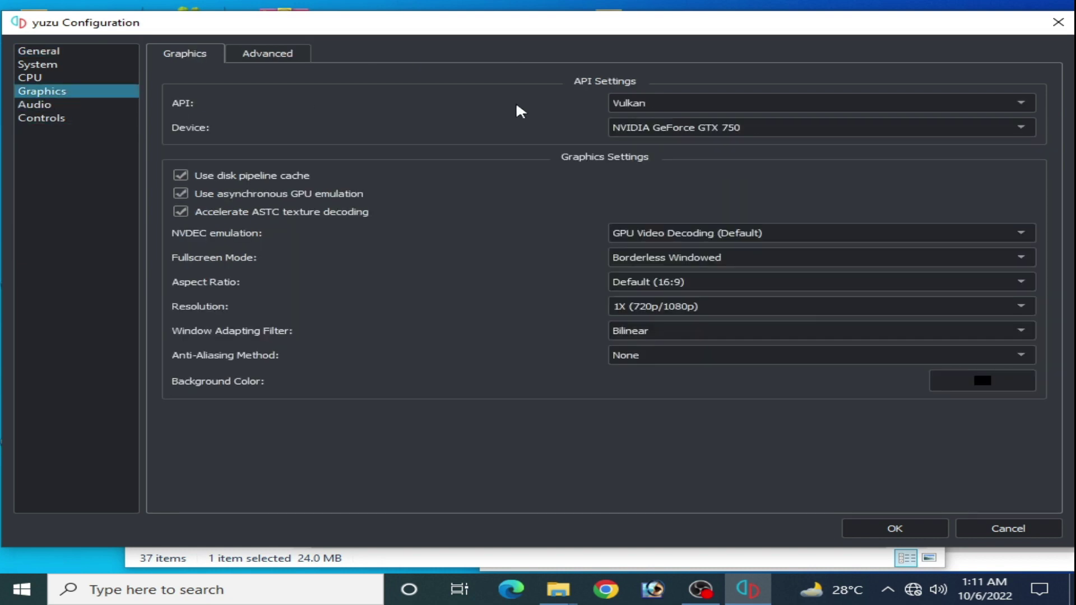
click(657, 102)
click(635, 113)
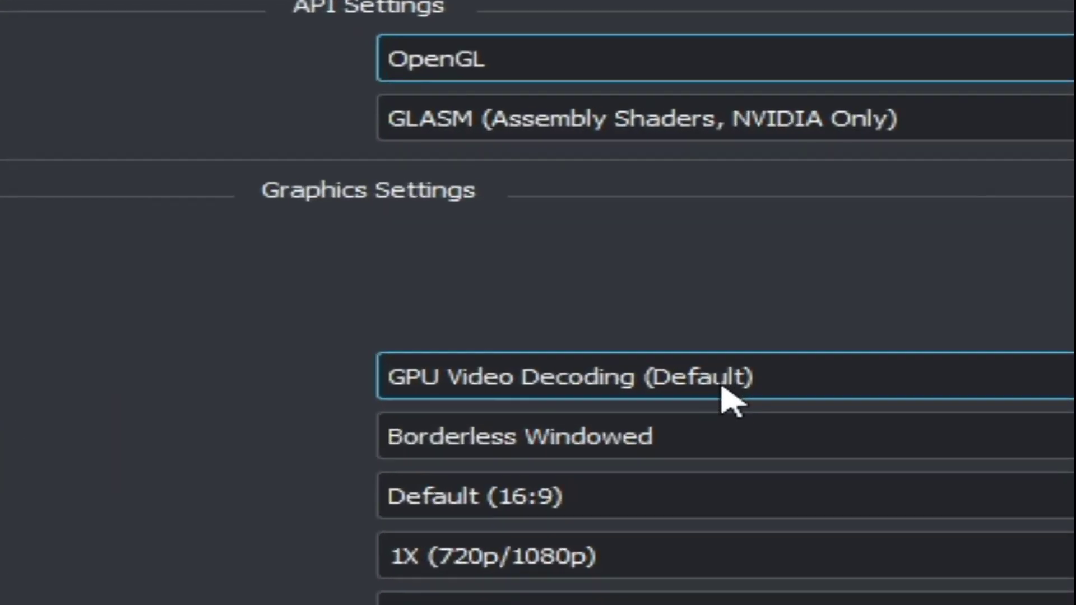
click(749, 238)
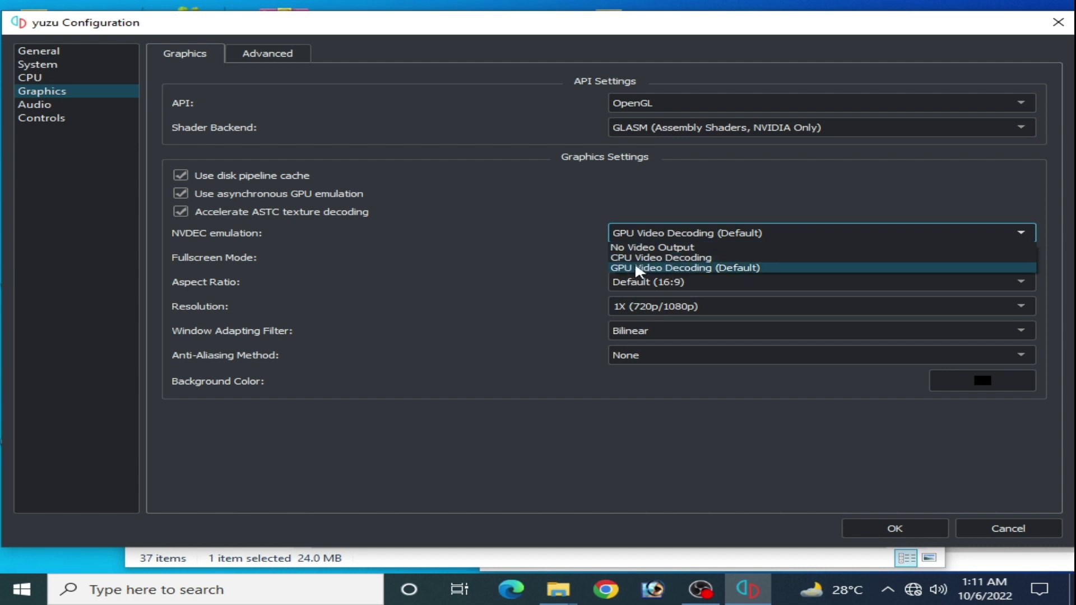
click(658, 267)
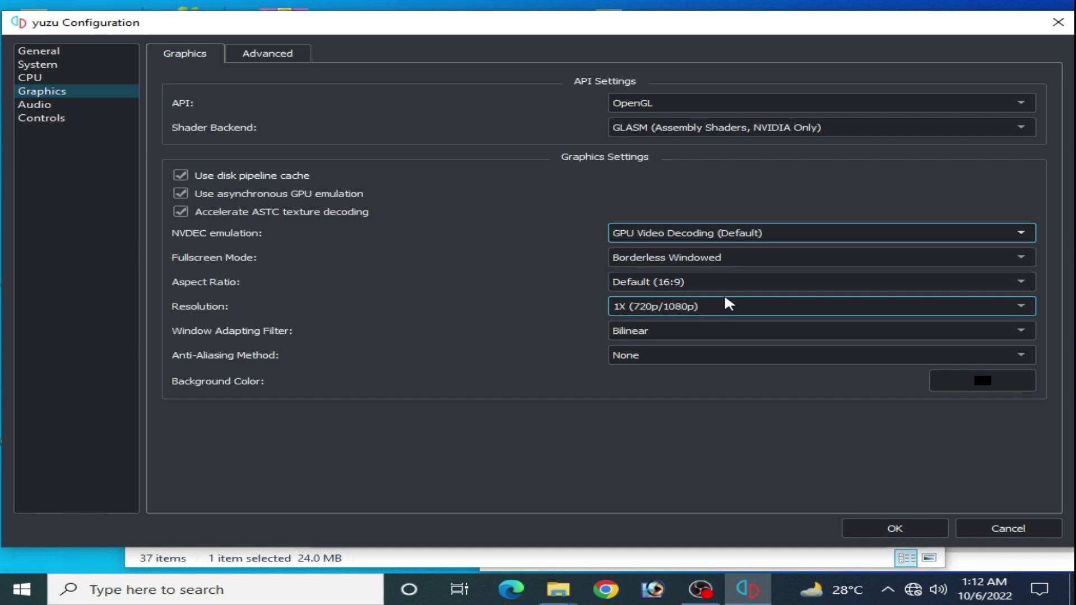
click(287, 55)
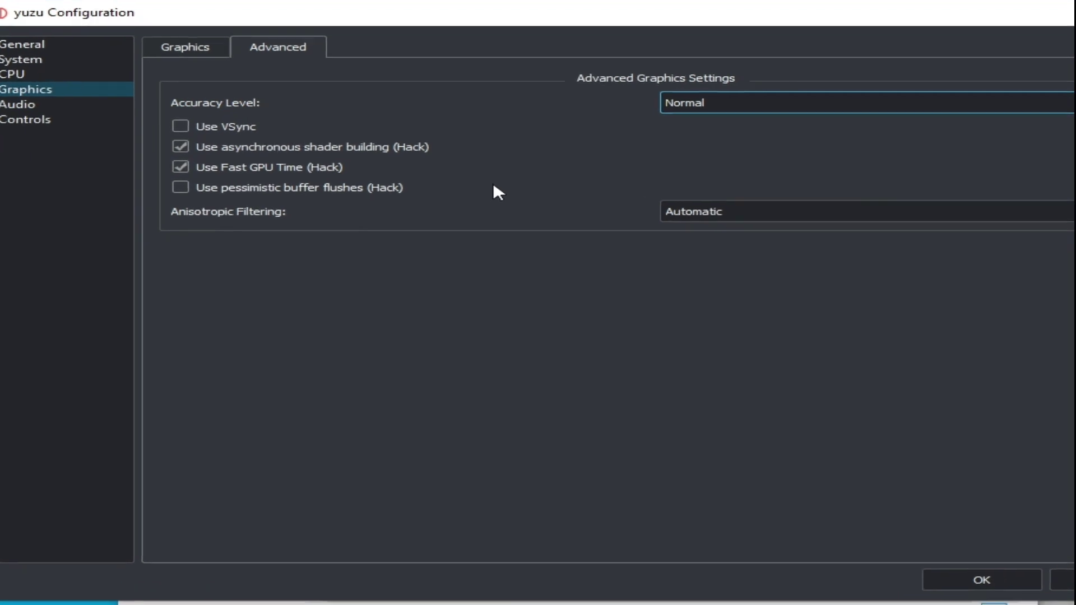
Check Use VSync and leave Accuracy Level at Normal after briefly trying High.
click(181, 145)
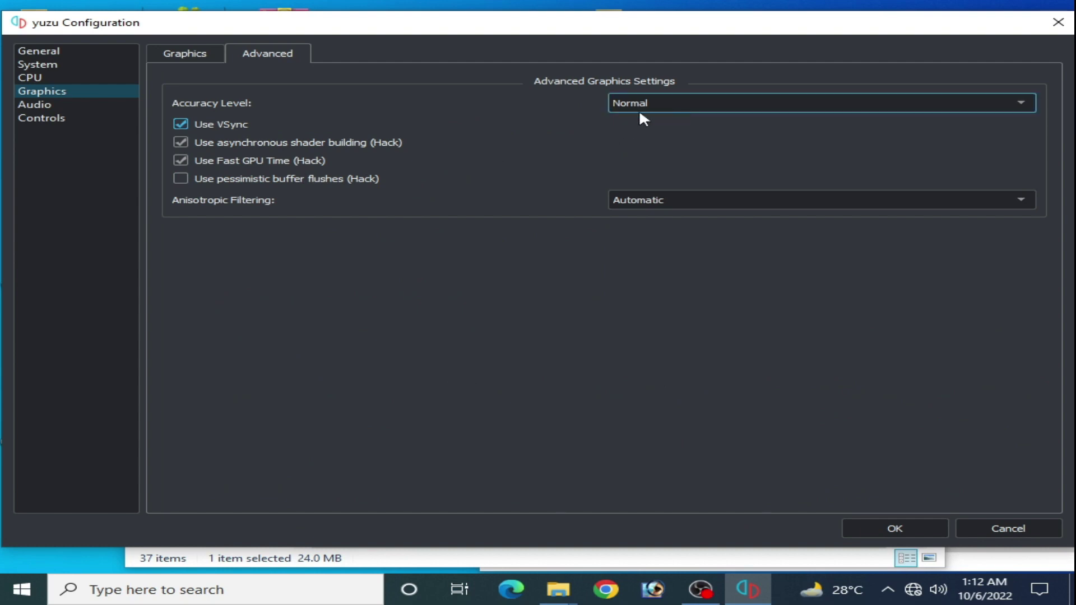
click(654, 103)
click(630, 118)
click(648, 104)
click(647, 127)
click(644, 103)
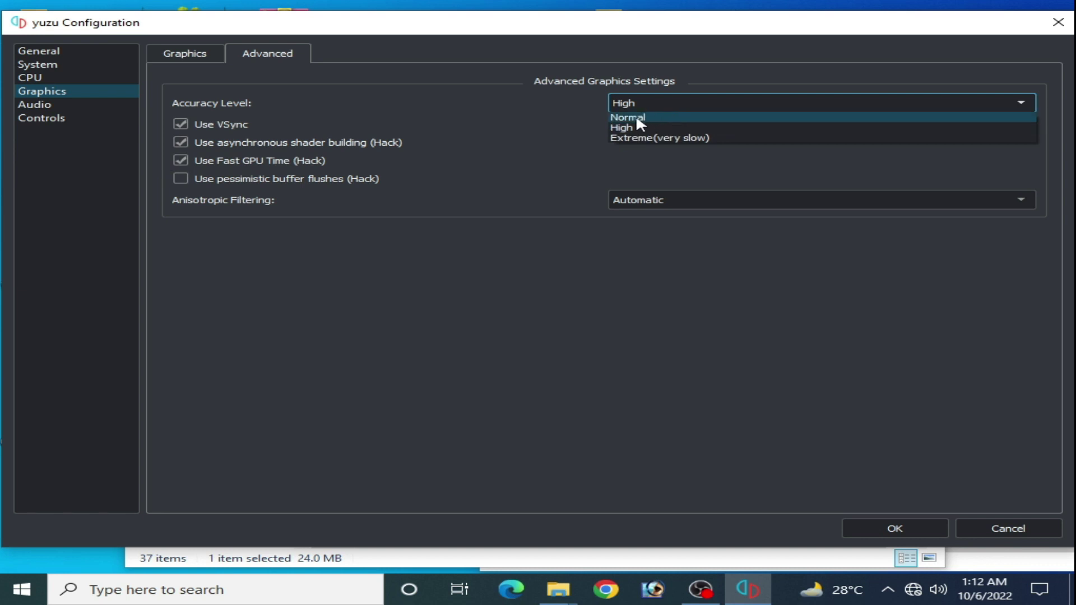
click(636, 118)
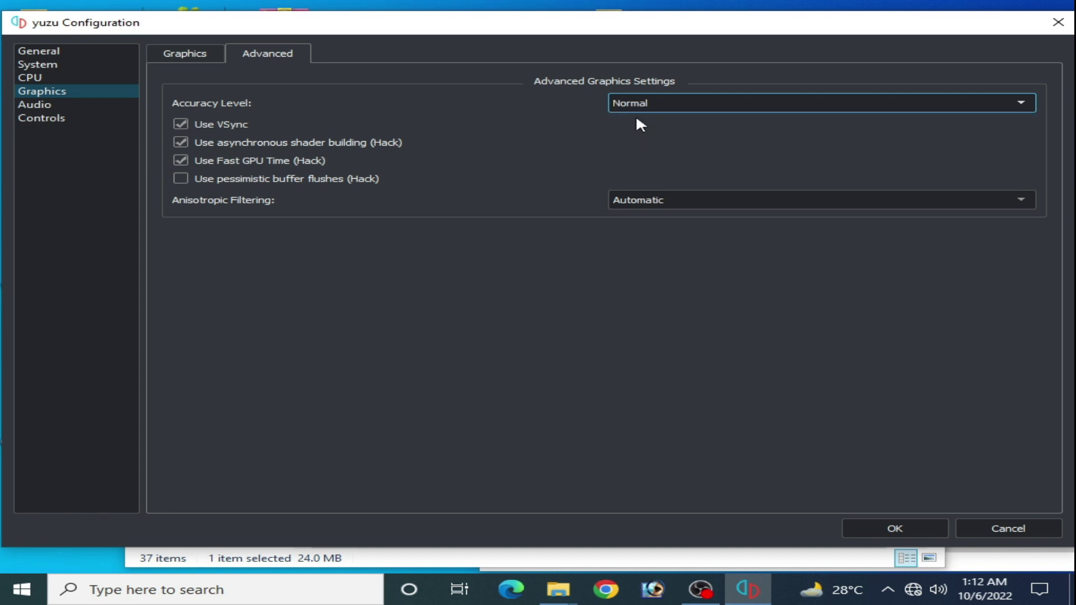
Save the global configuration and open Splatoon 3's Properties to its Adv. Graphics settings.
click(908, 527)
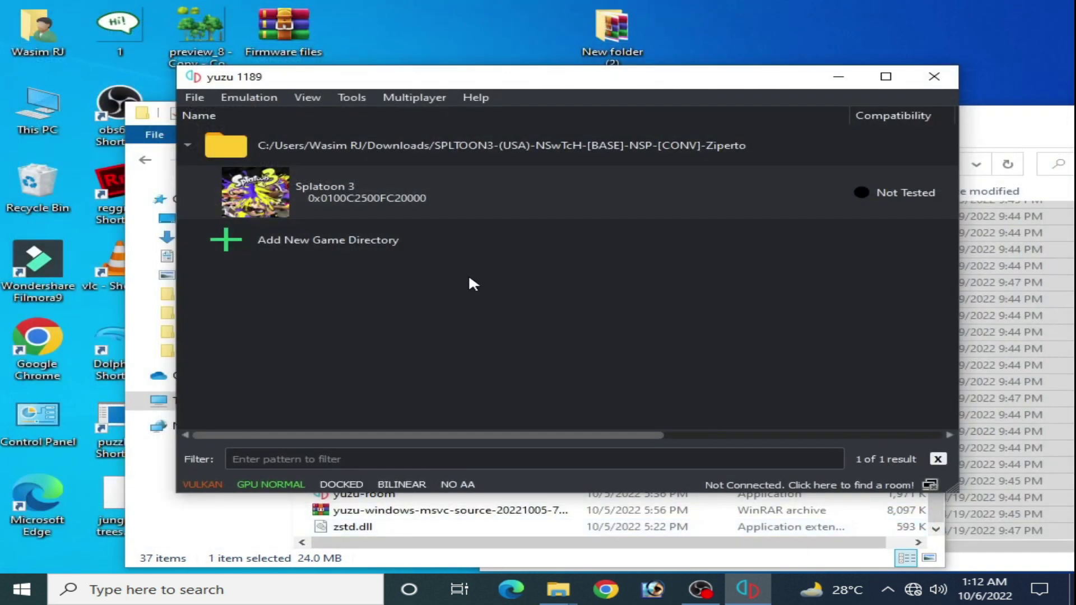
click(307, 188)
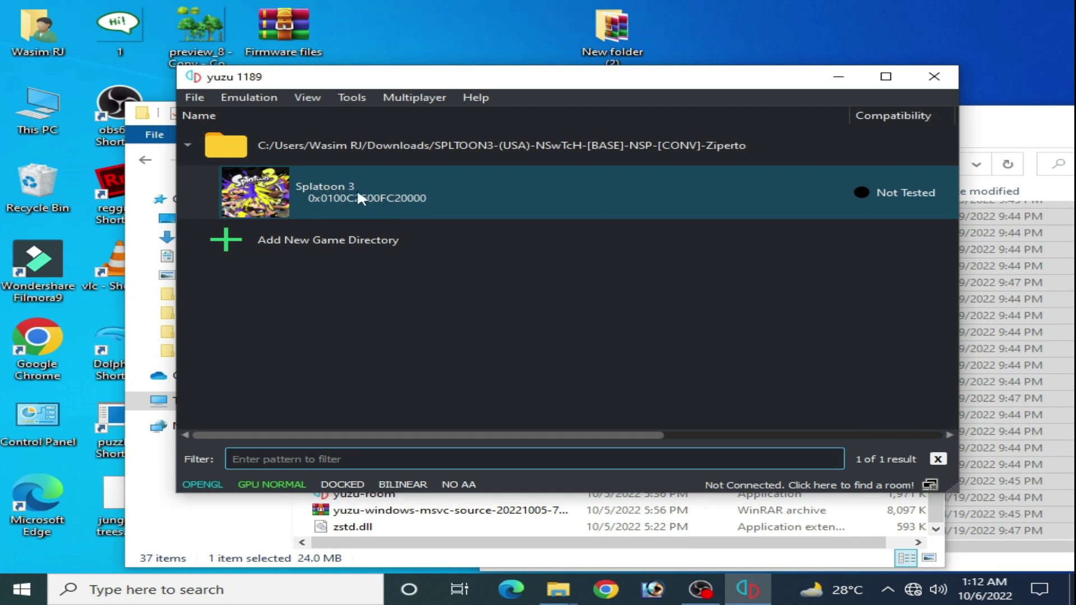
right_click(324, 180)
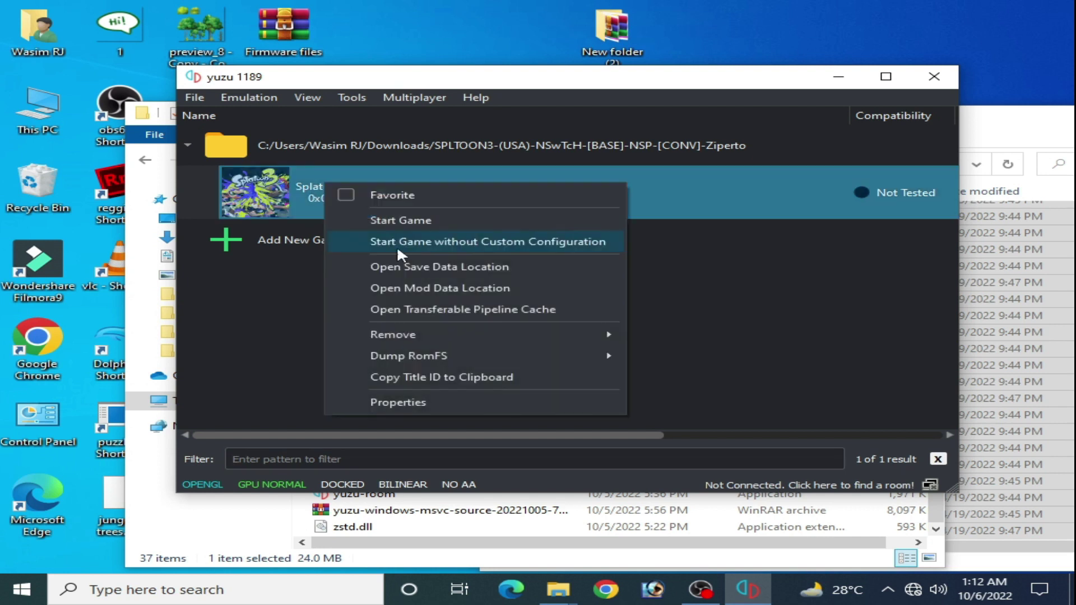
click(410, 399)
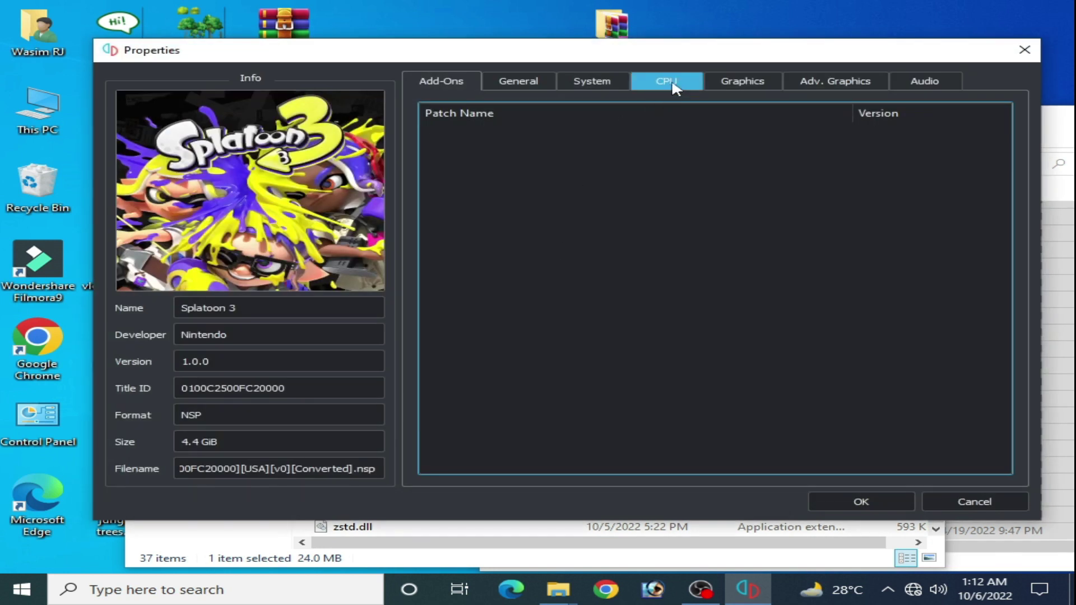
click(721, 84)
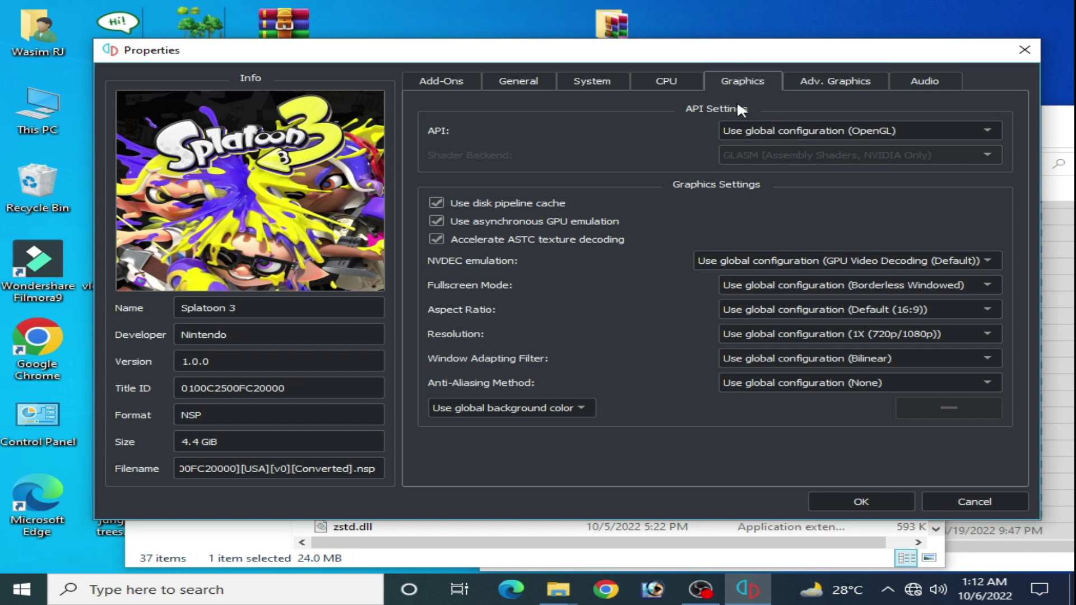
click(816, 86)
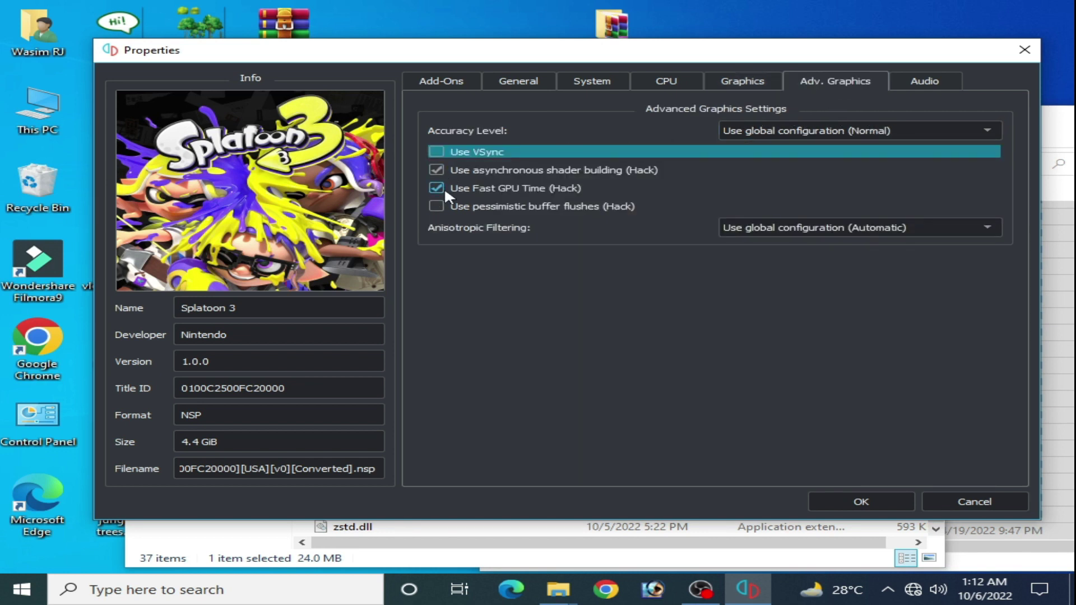
Turn on Use VSync for Splatoon 3 and review its CPU and General tabs.
click(436, 207)
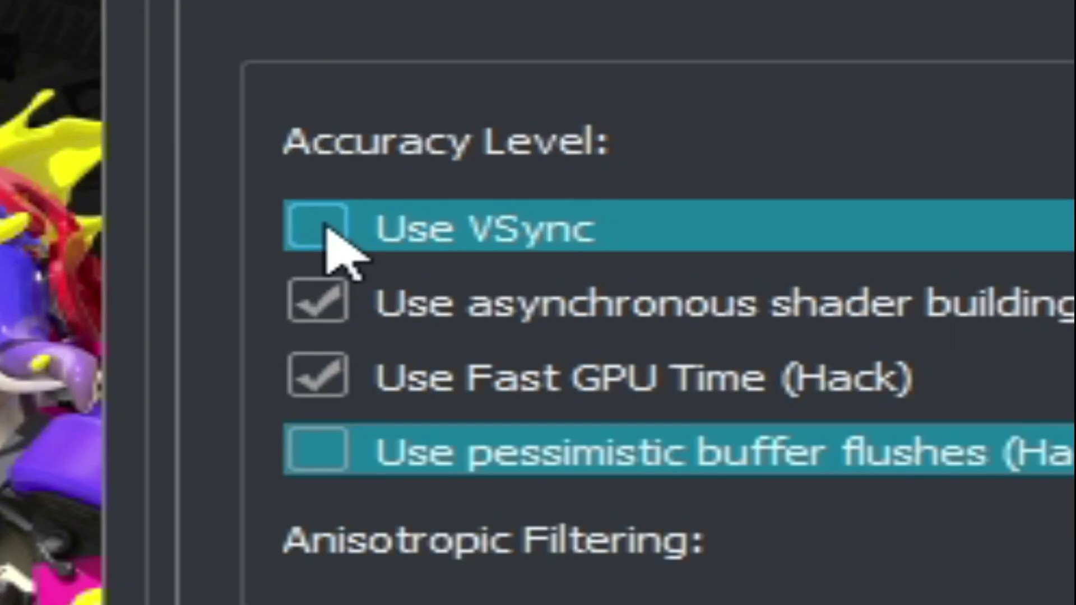
click(325, 229)
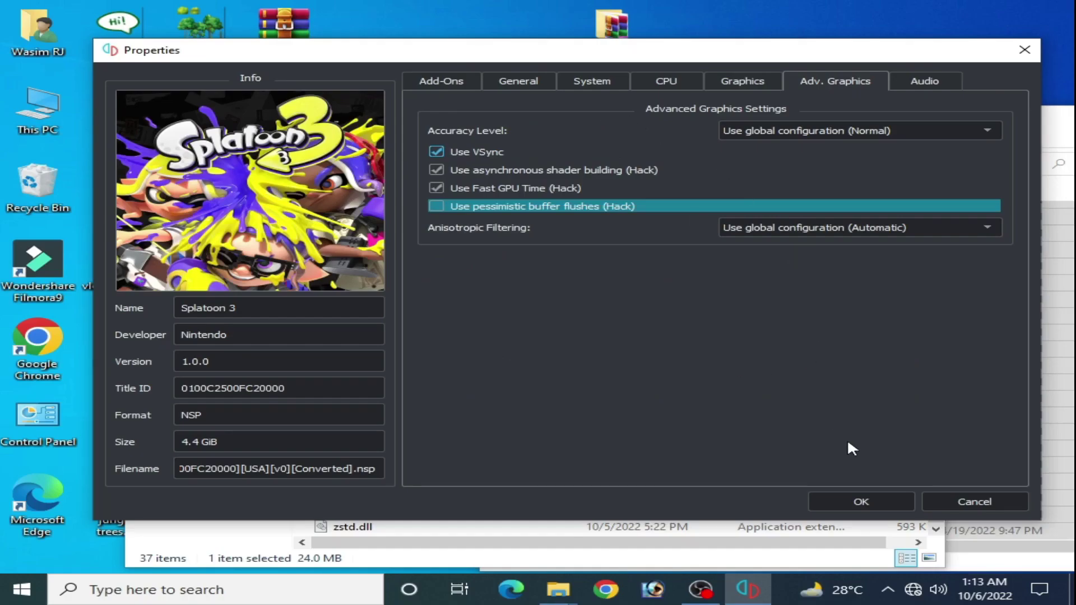
click(655, 79)
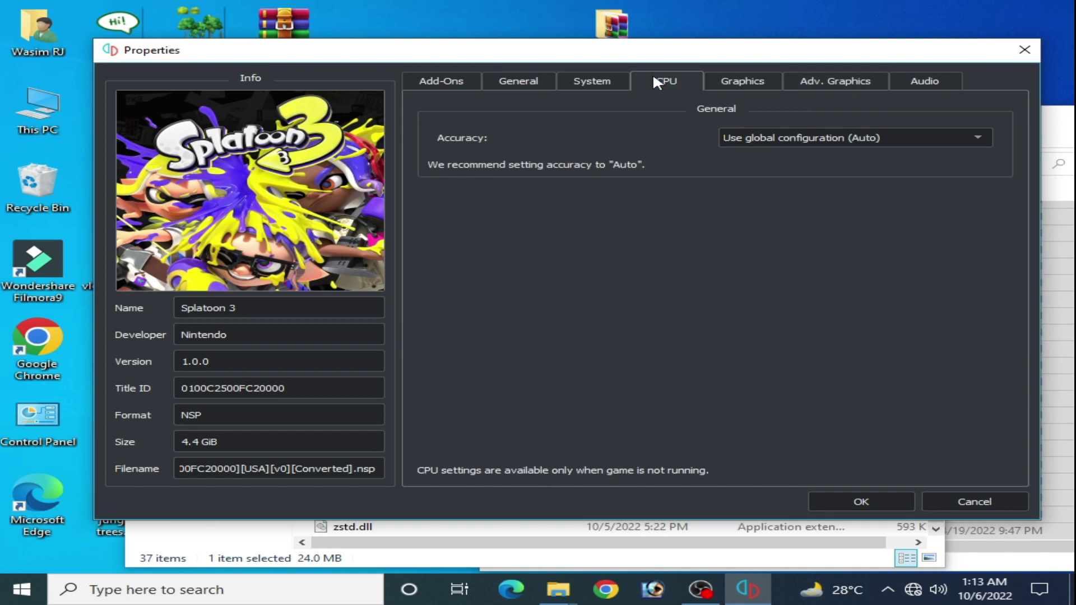
click(510, 84)
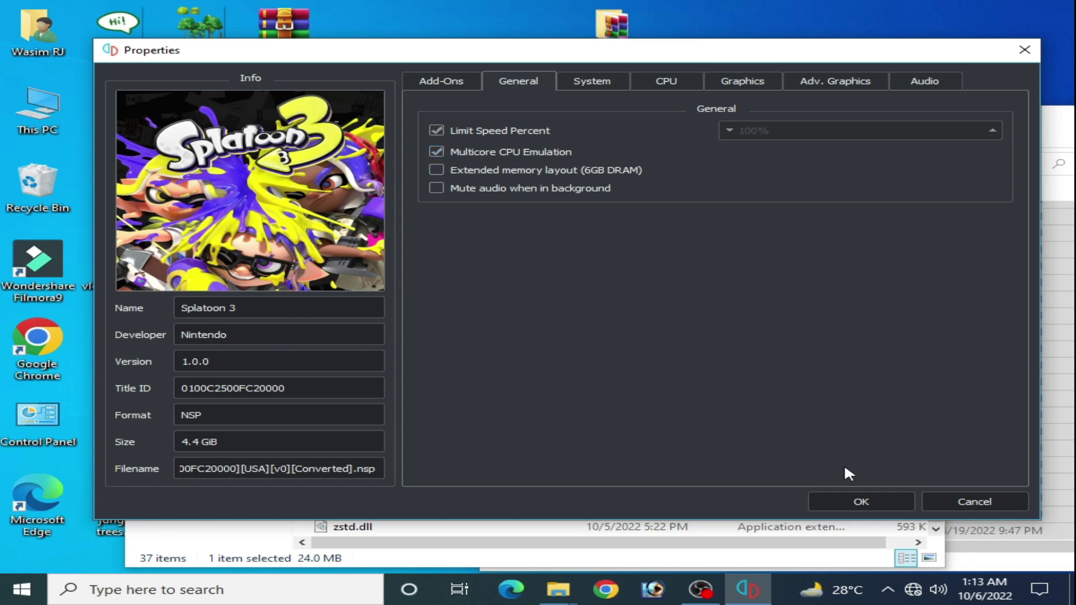
Save Splatoon 3's Properties with OK, then review and close the global Configuration dialog.
click(848, 501)
click(261, 105)
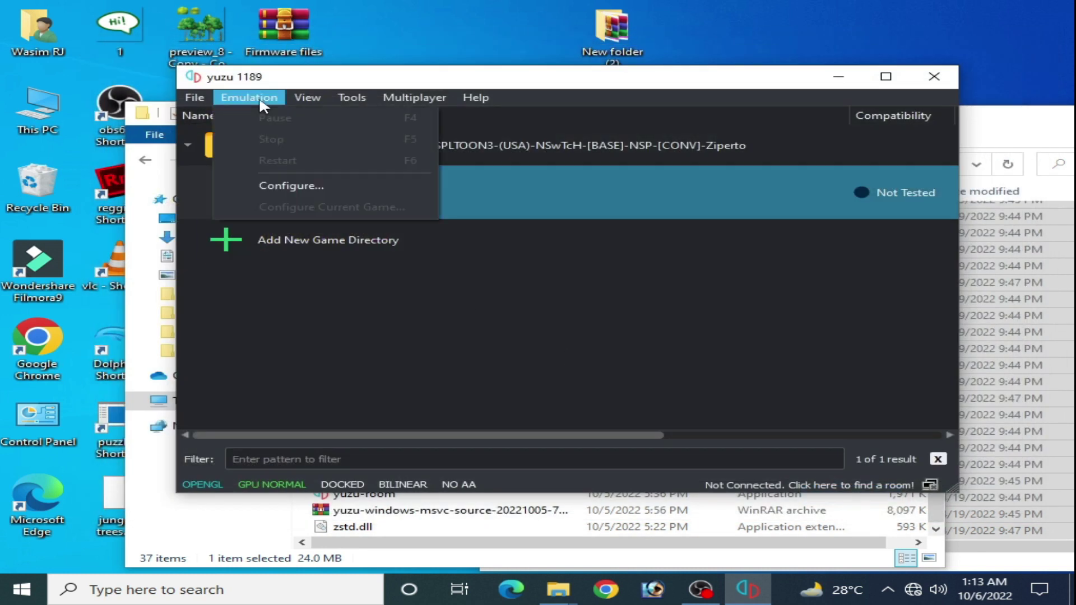
click(284, 181)
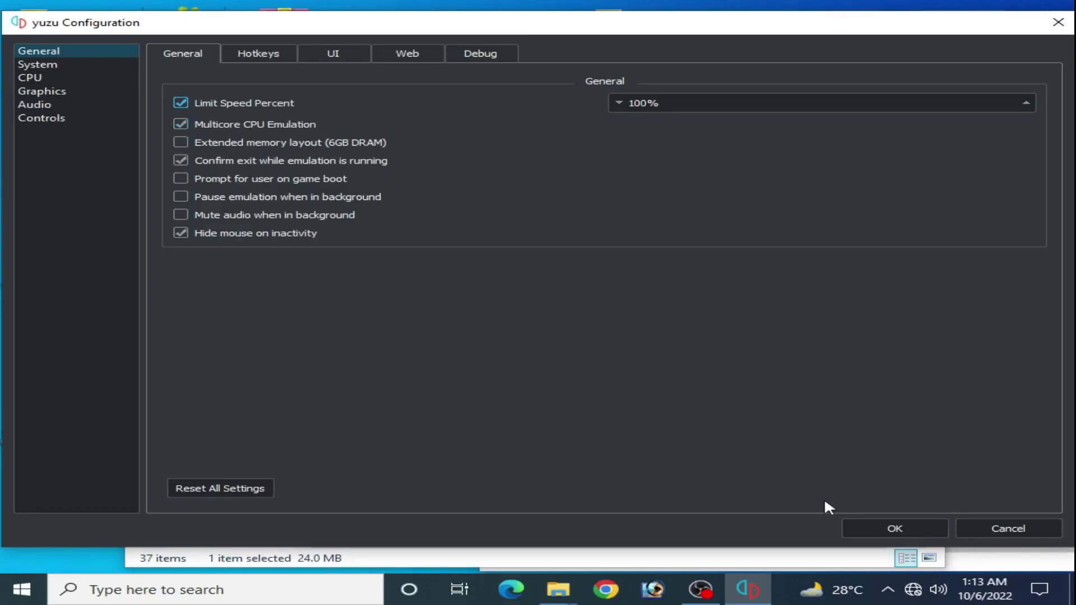
click(874, 528)
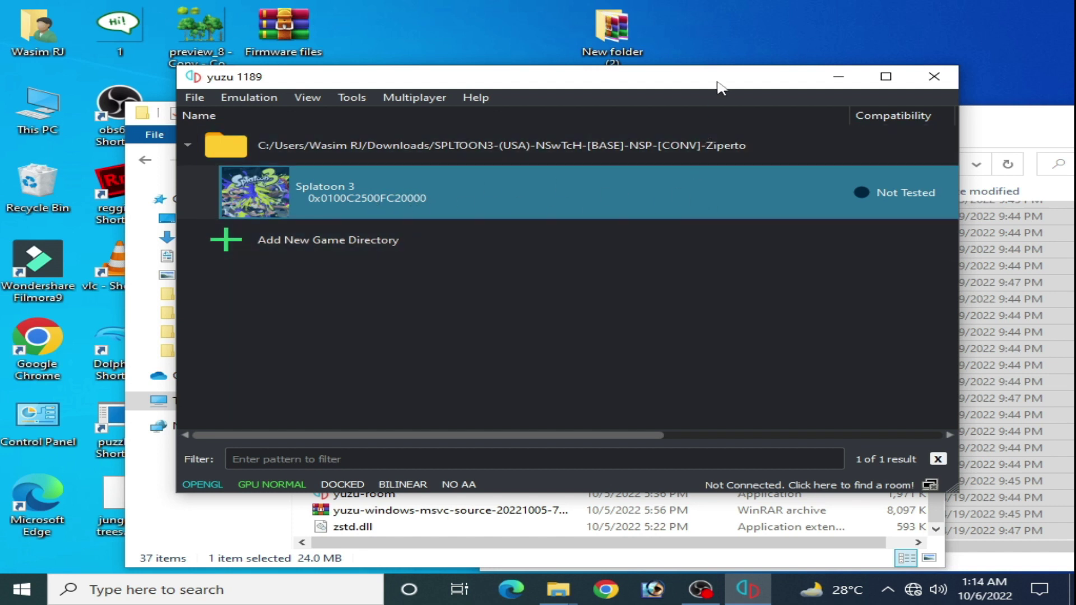
From the desktop's Display settings, open Graphics settings and browse for a desktop app to add.
right_click(740, 22)
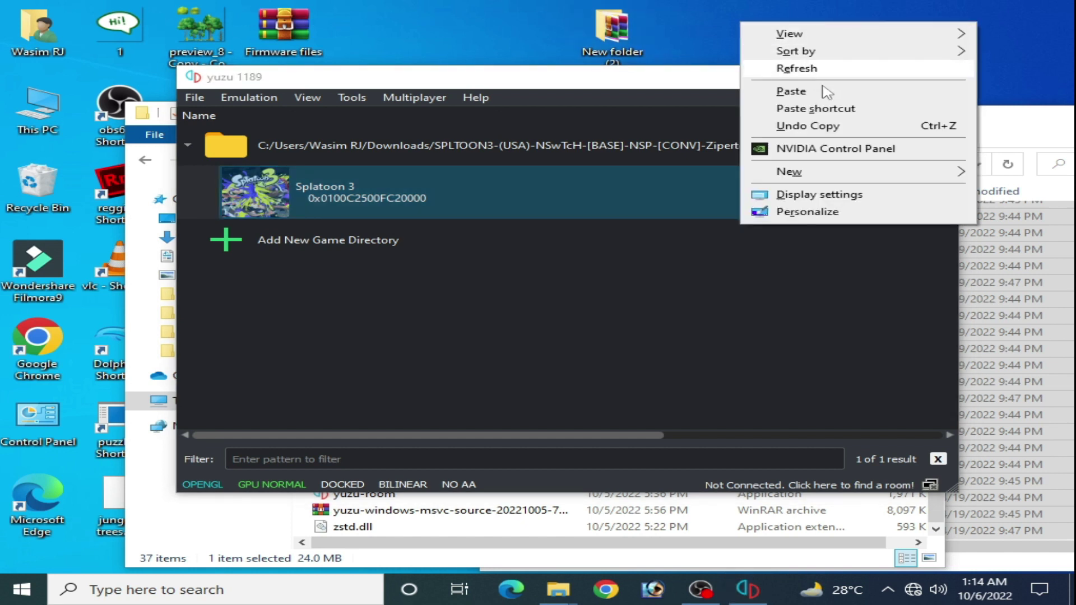
click(823, 196)
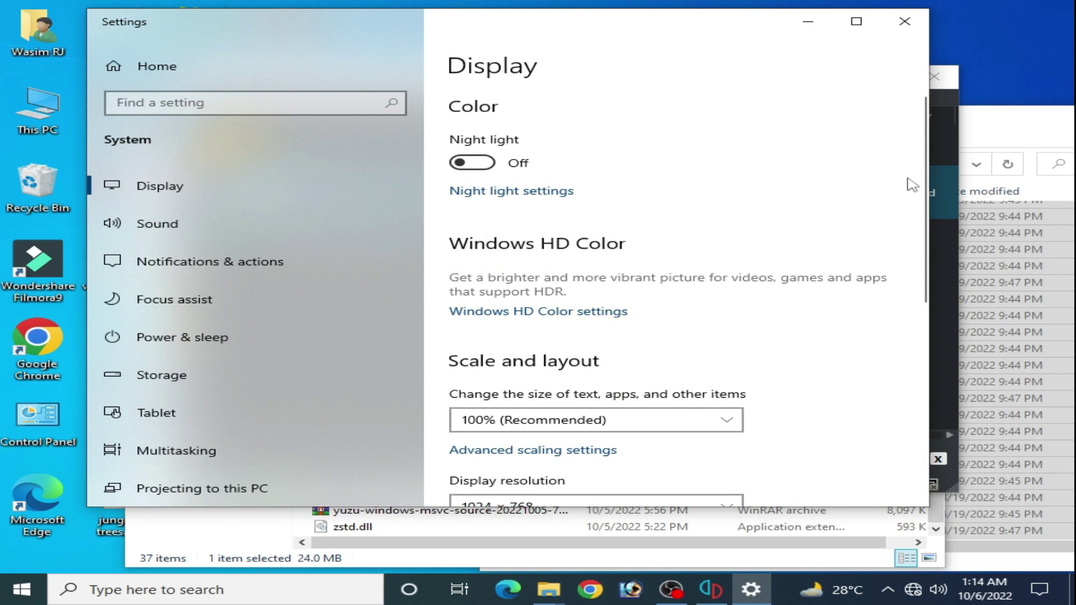
drag(922, 152, 828, 326)
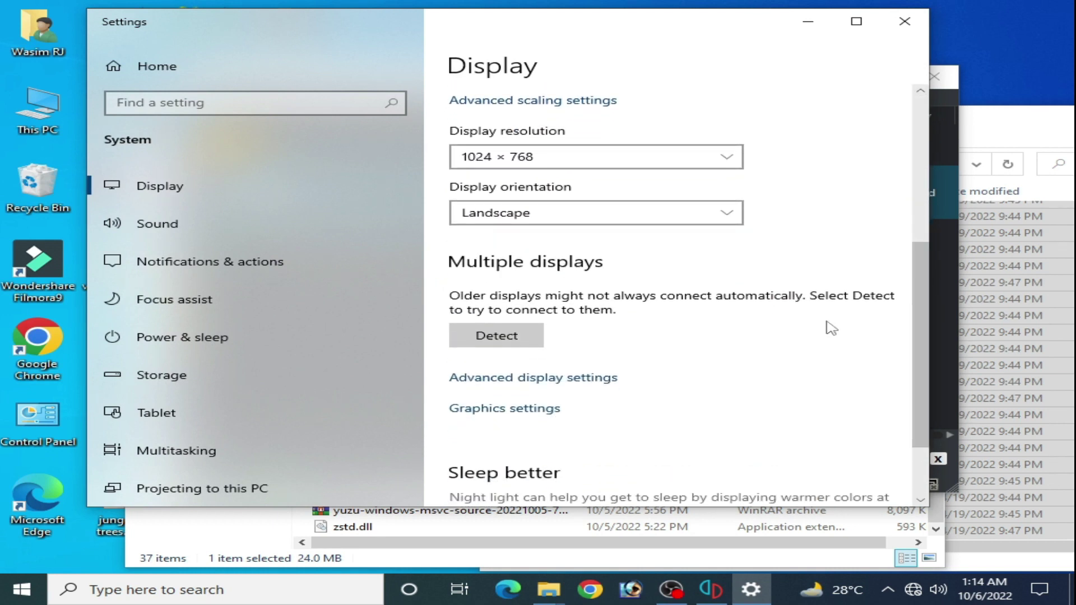
click(498, 413)
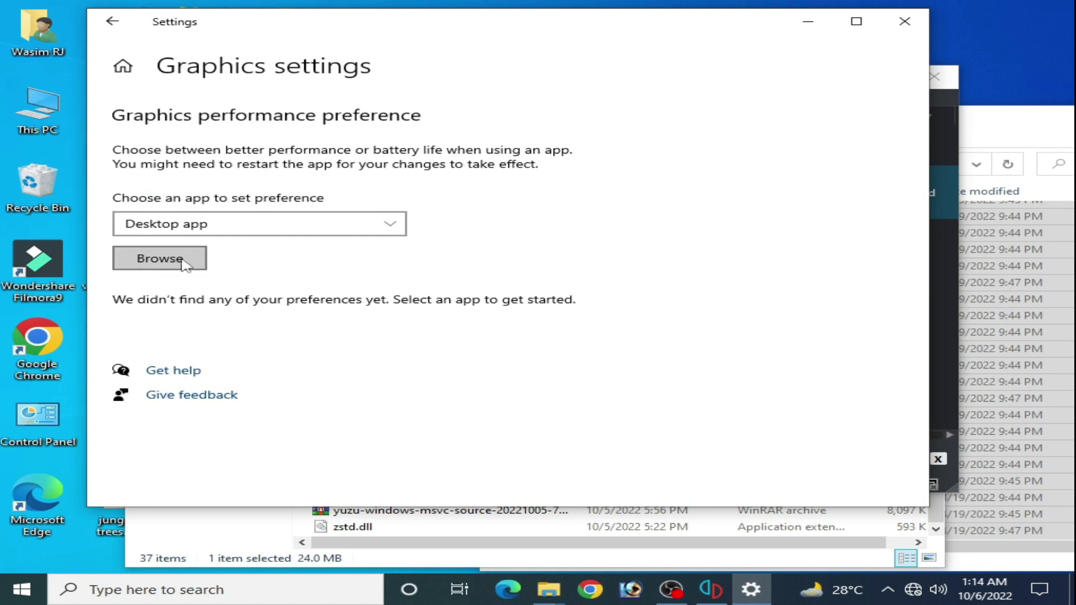
click(184, 262)
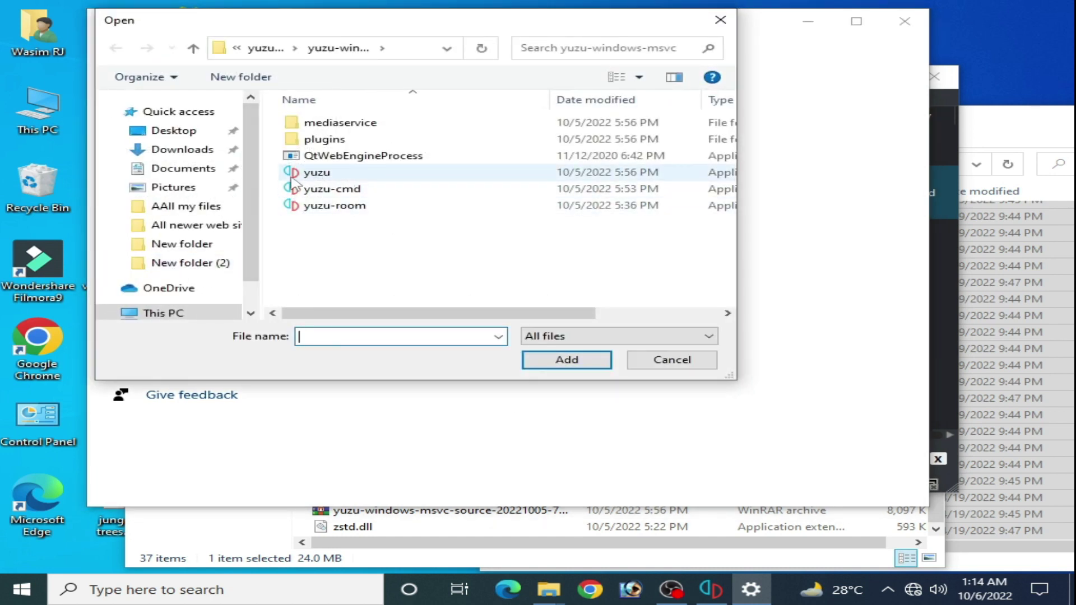
Browse to Downloads > yuzu-windows-msvc and select the yuzu program.
click(146, 151)
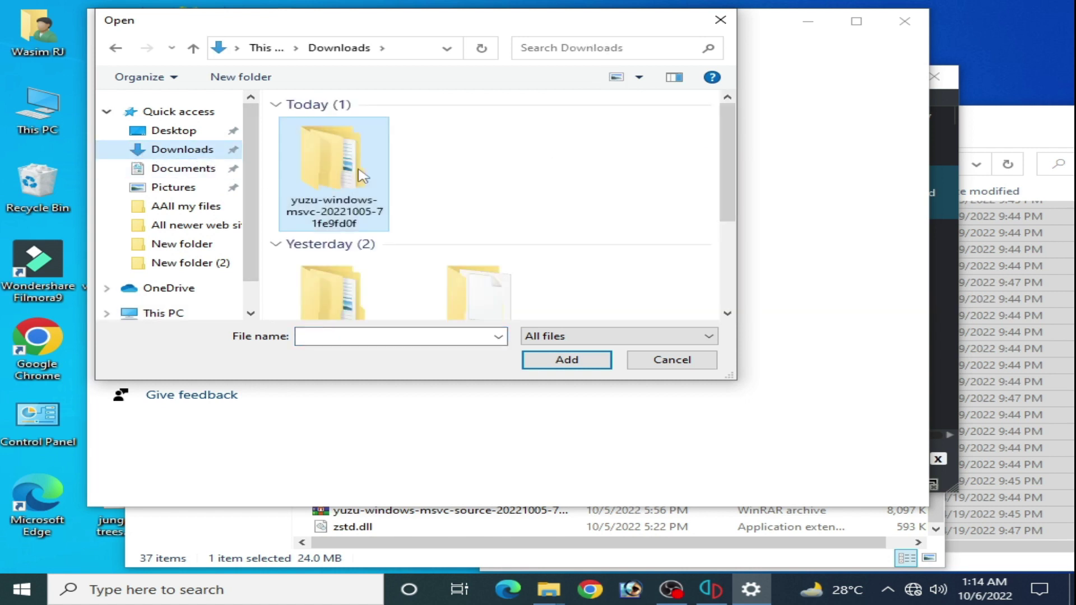
double_click(346, 197)
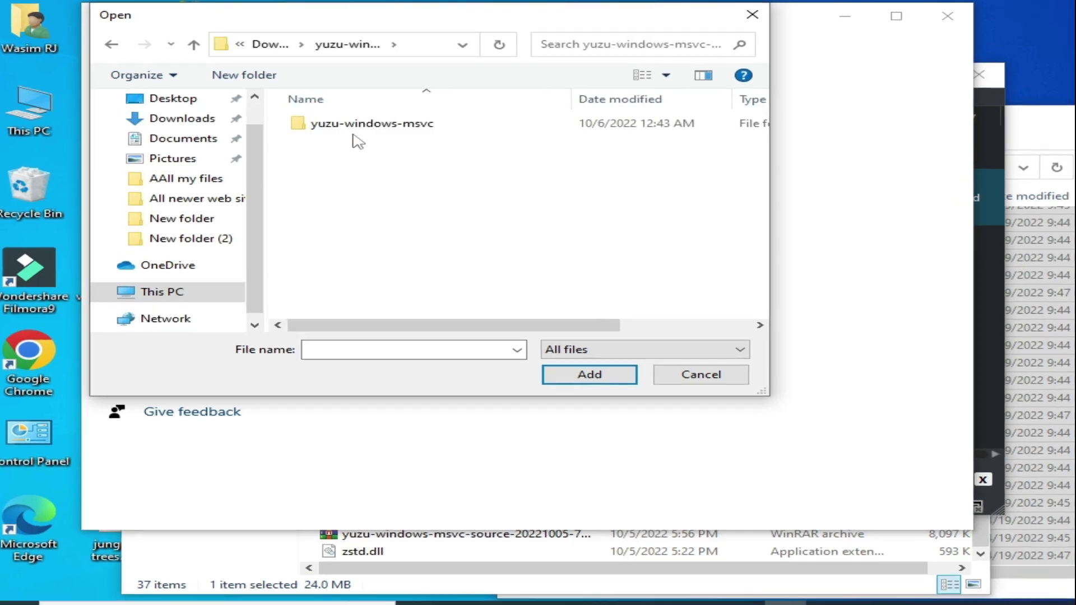
double_click(361, 123)
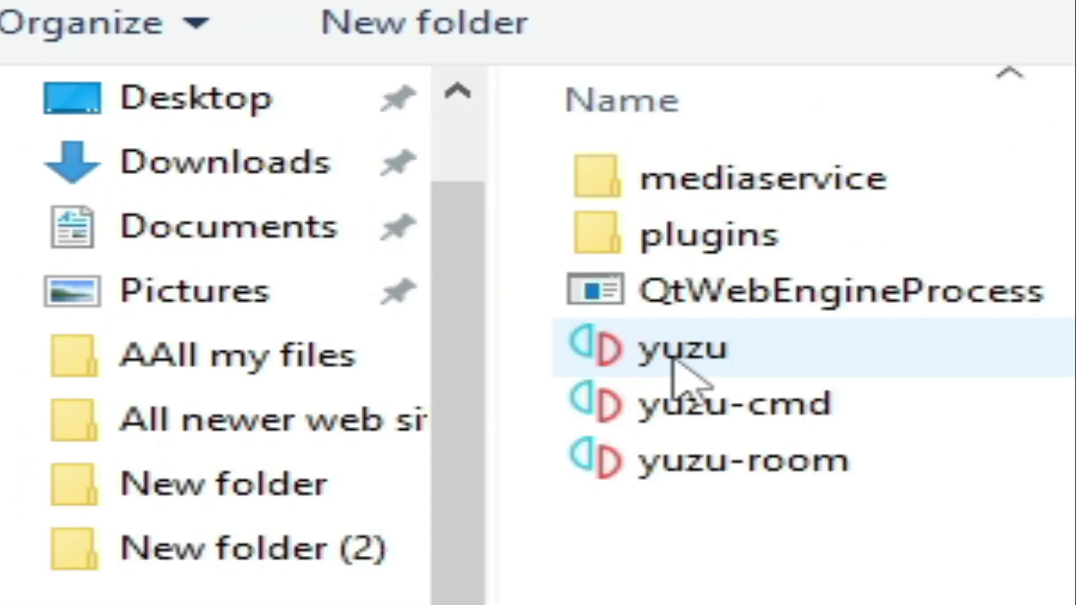
click(483, 259)
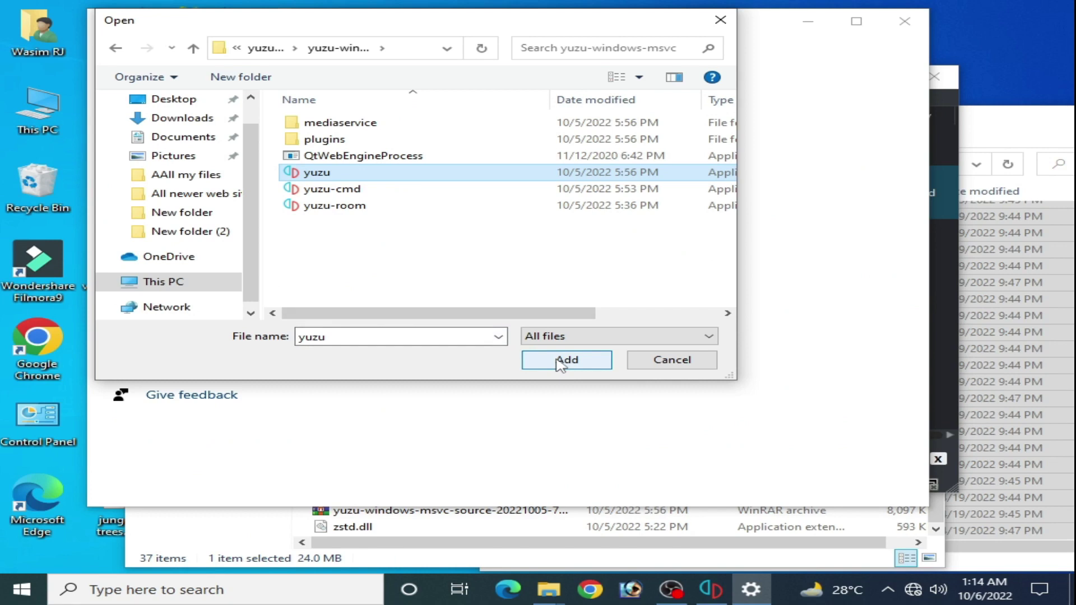
Add yuzu to the graphics list and save its preference as High performance.
click(566, 360)
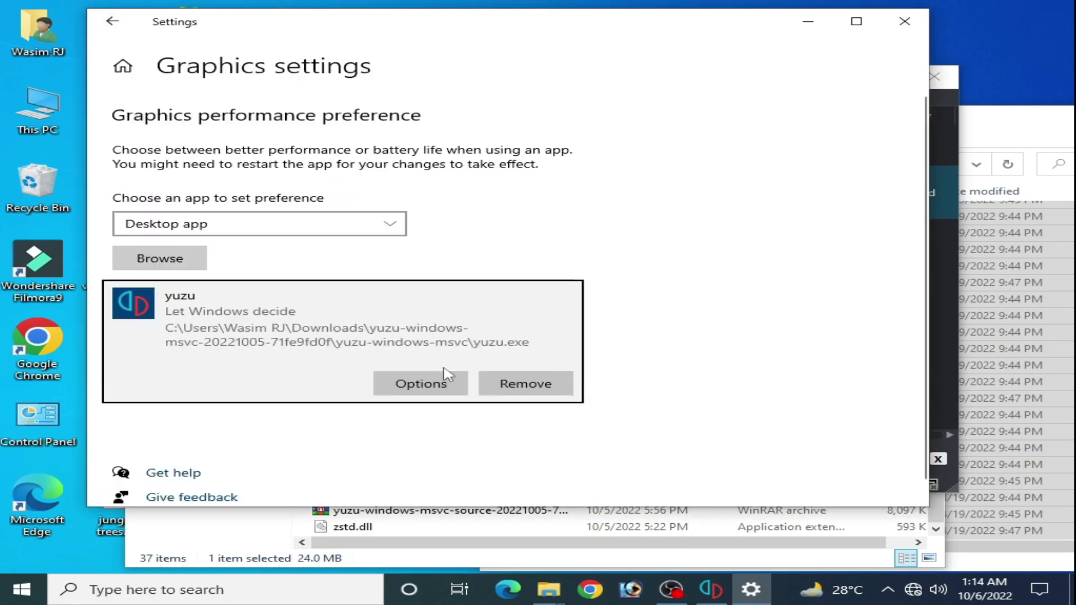
click(421, 383)
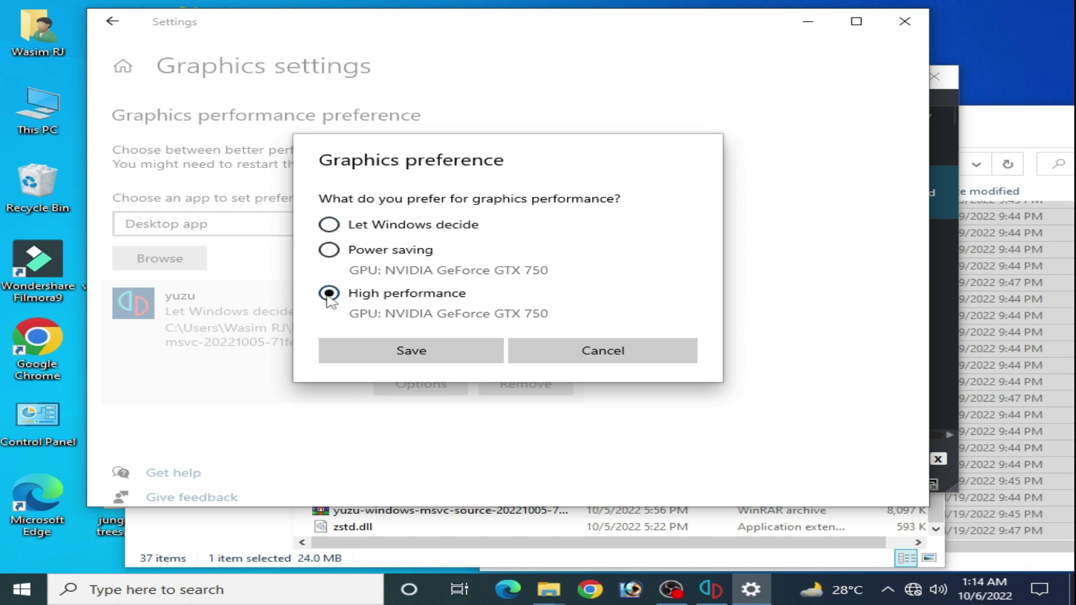
click(397, 353)
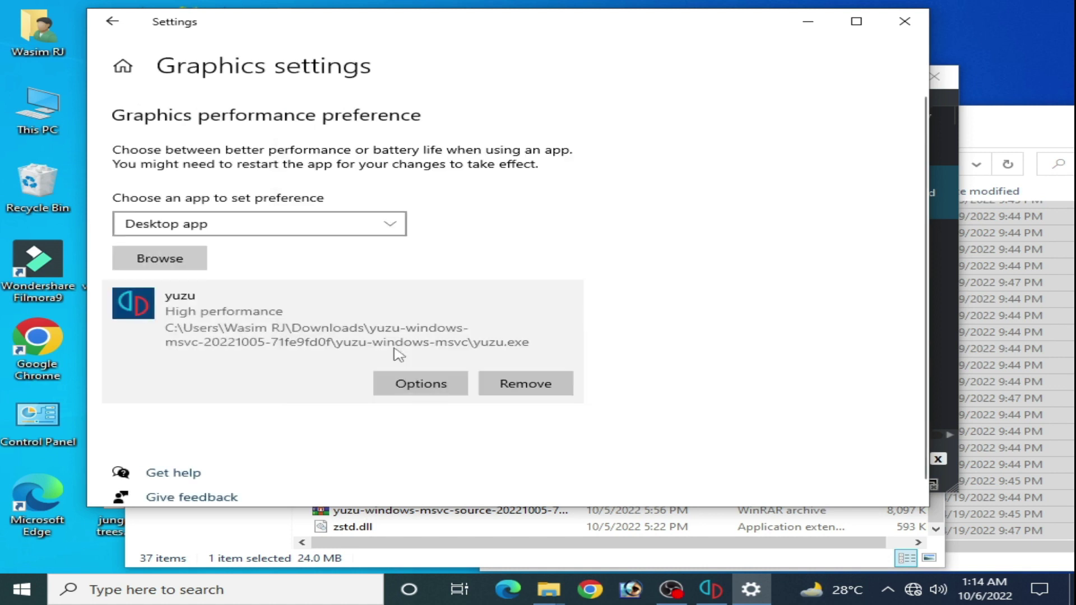
Close Windows Settings and bring up the desktop's right-click context menu.
click(904, 22)
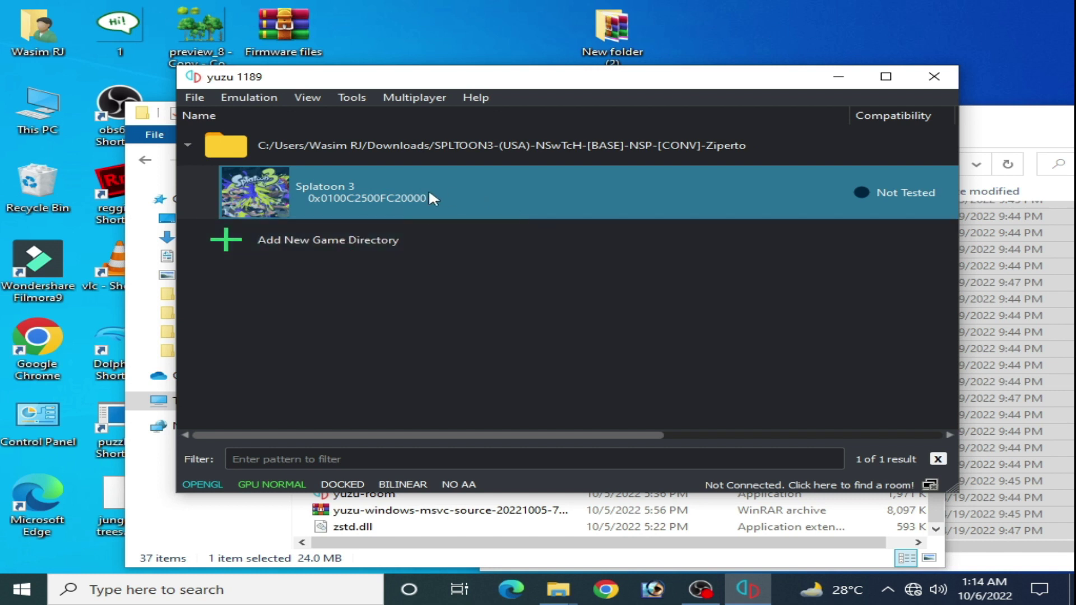
right_click(710, 23)
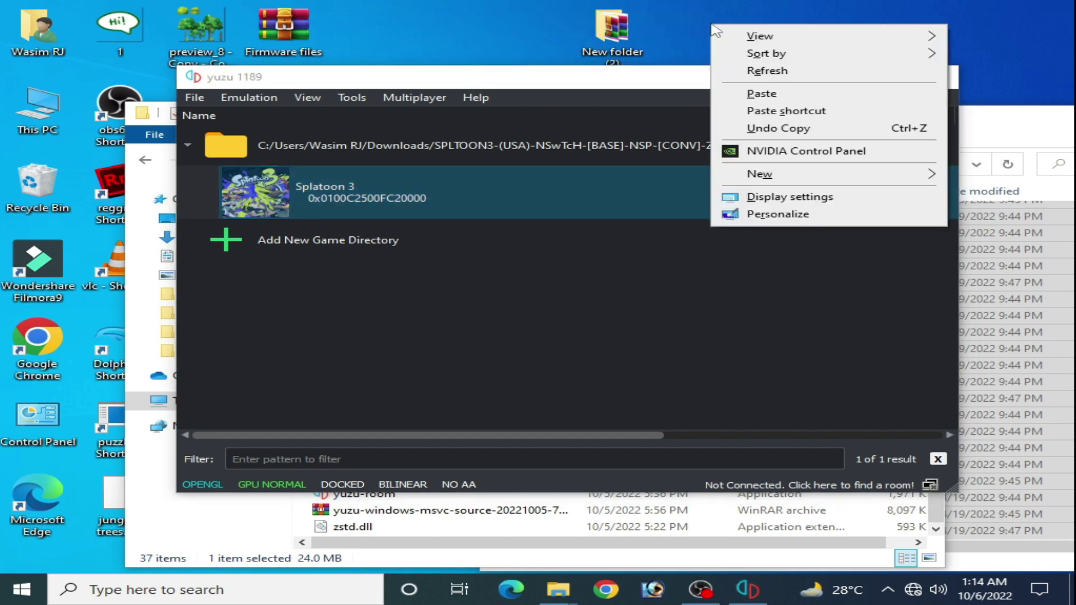
Open NVIDIA Control Panel and apply 'Use the advanced 3D image settings' under Adjust Image Settings with Preview.
click(773, 153)
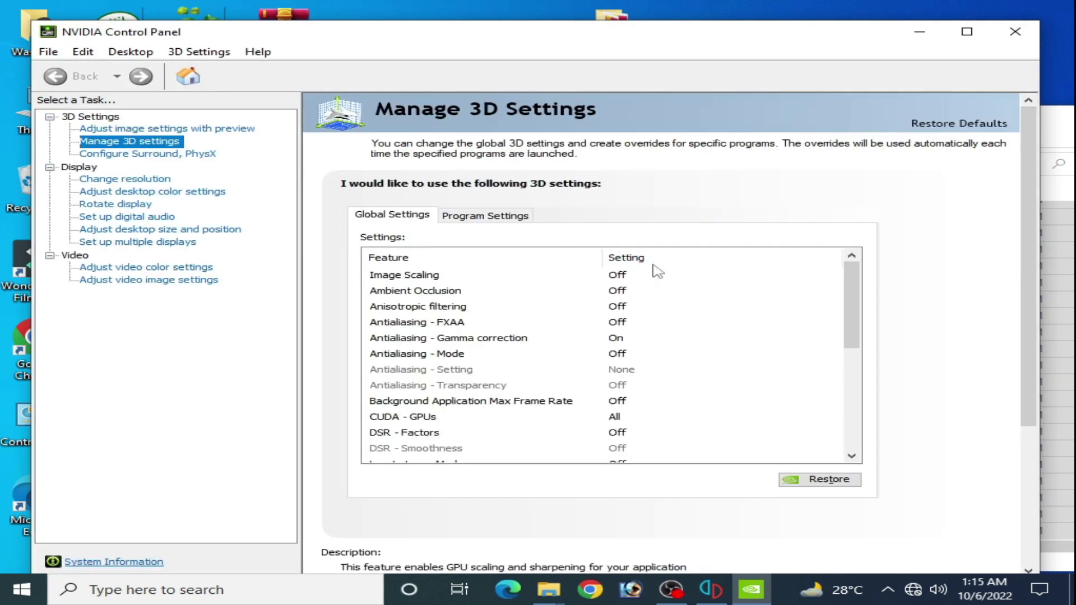
click(154, 130)
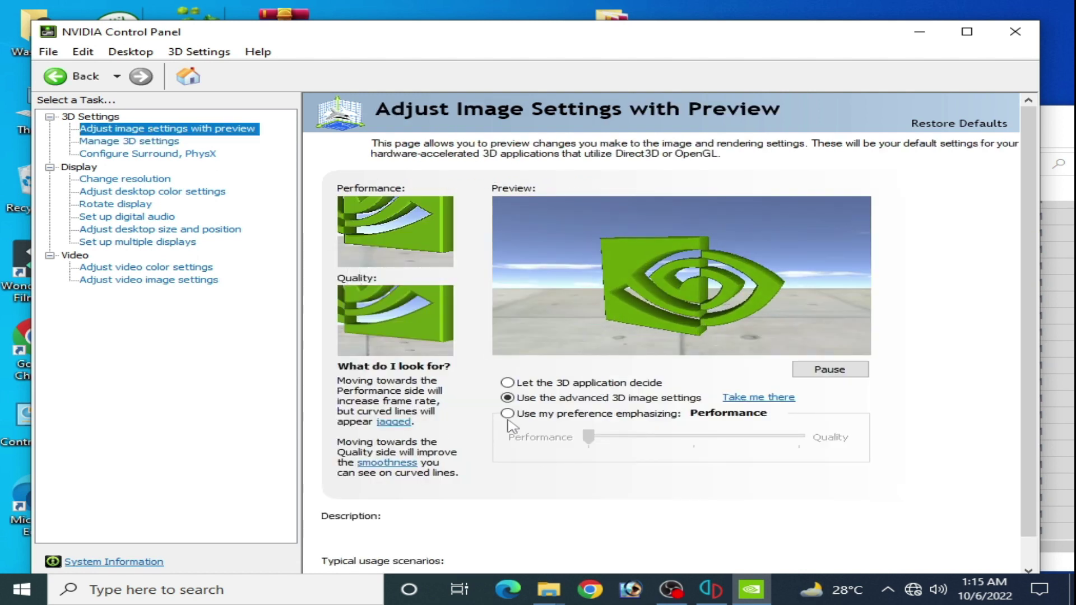
click(507, 413)
click(645, 440)
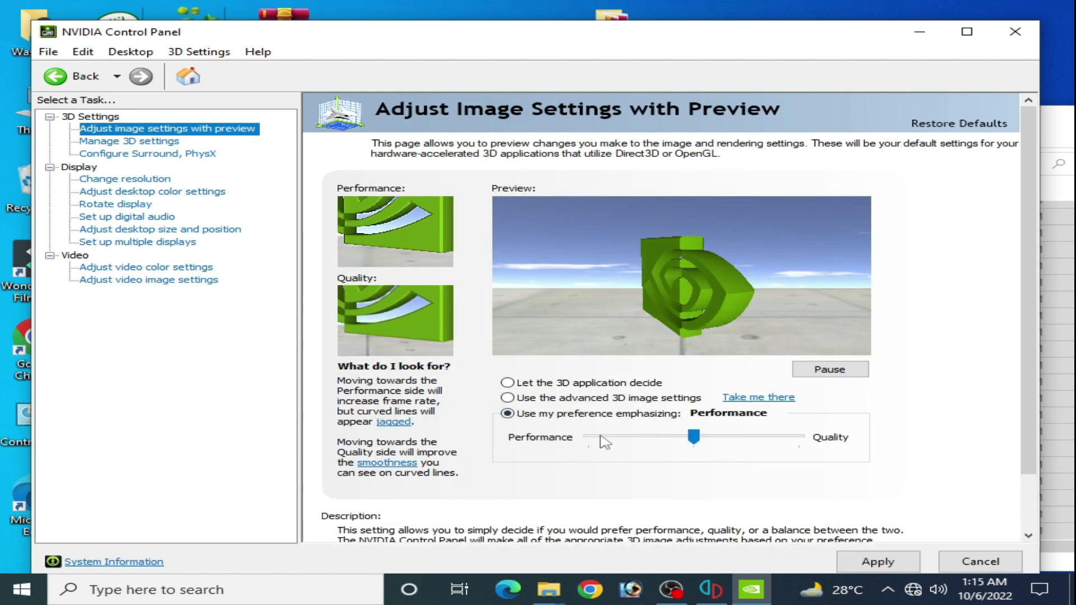
click(645, 440)
click(558, 398)
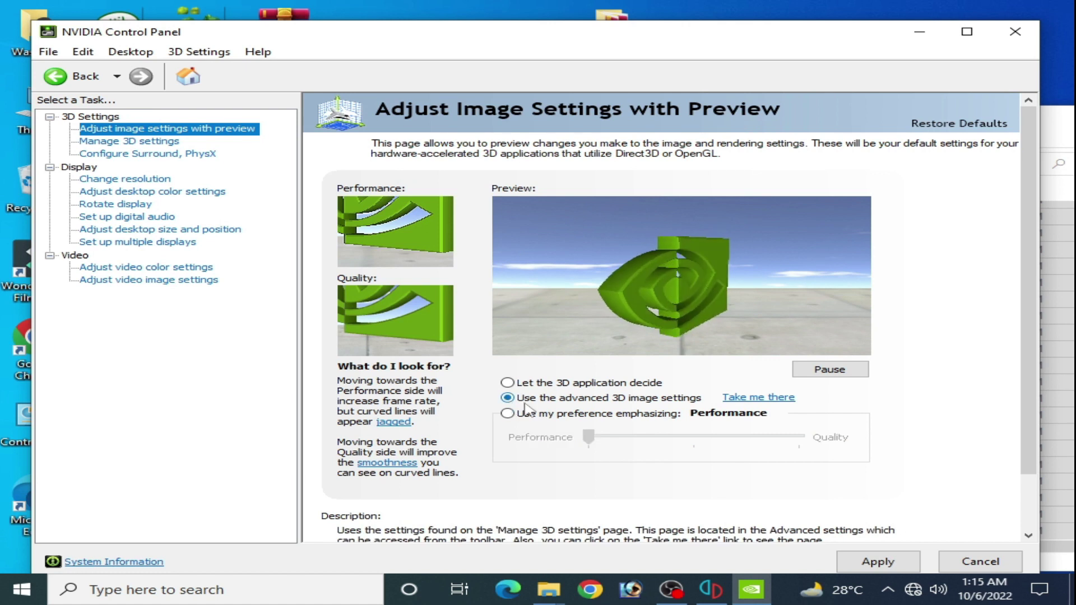
click(891, 562)
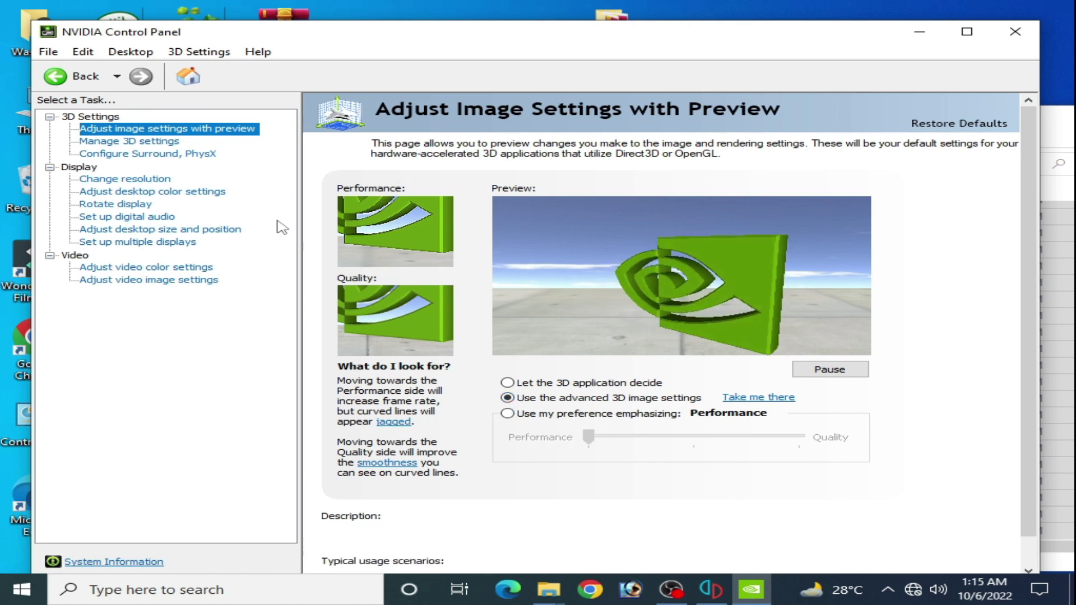
In Global Settings, set the OpenGL rendering GPU to the NVIDIA GeForce GTX 750.
click(161, 143)
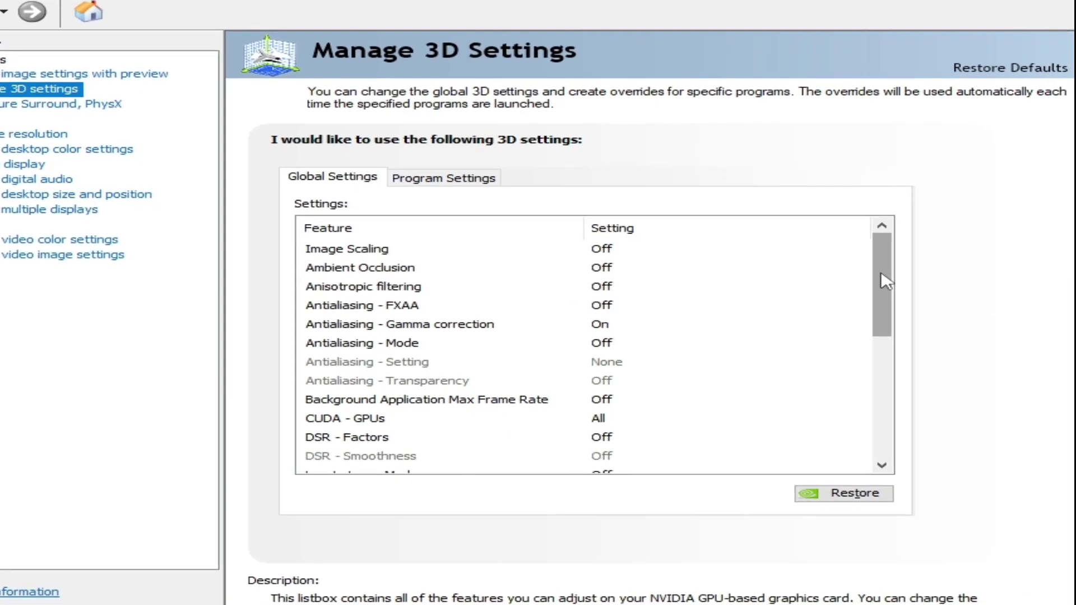
drag(851, 302, 853, 340)
drag(907, 317, 904, 356)
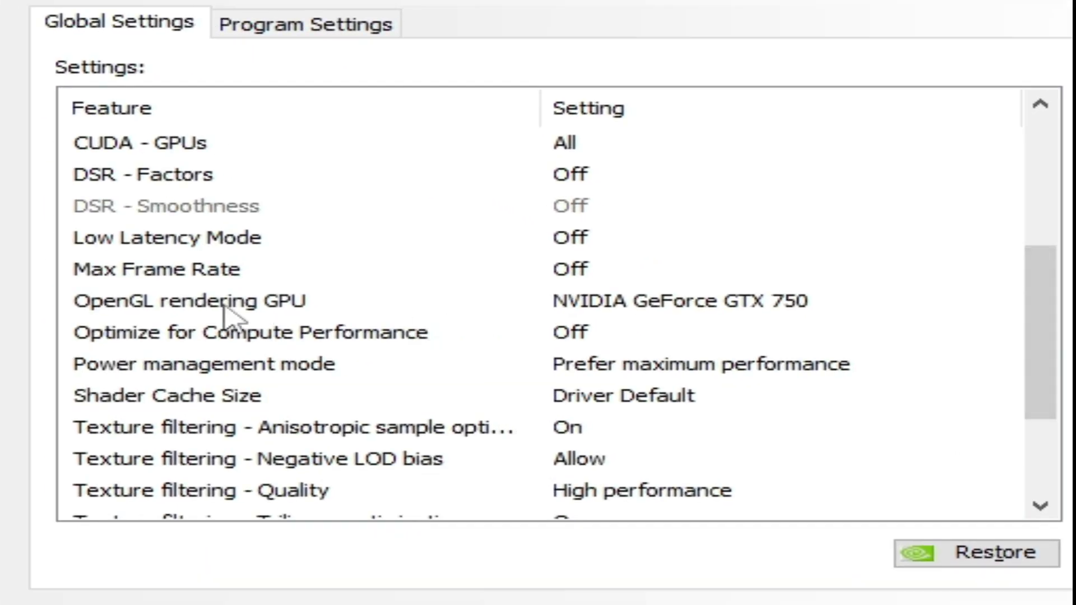
click(658, 303)
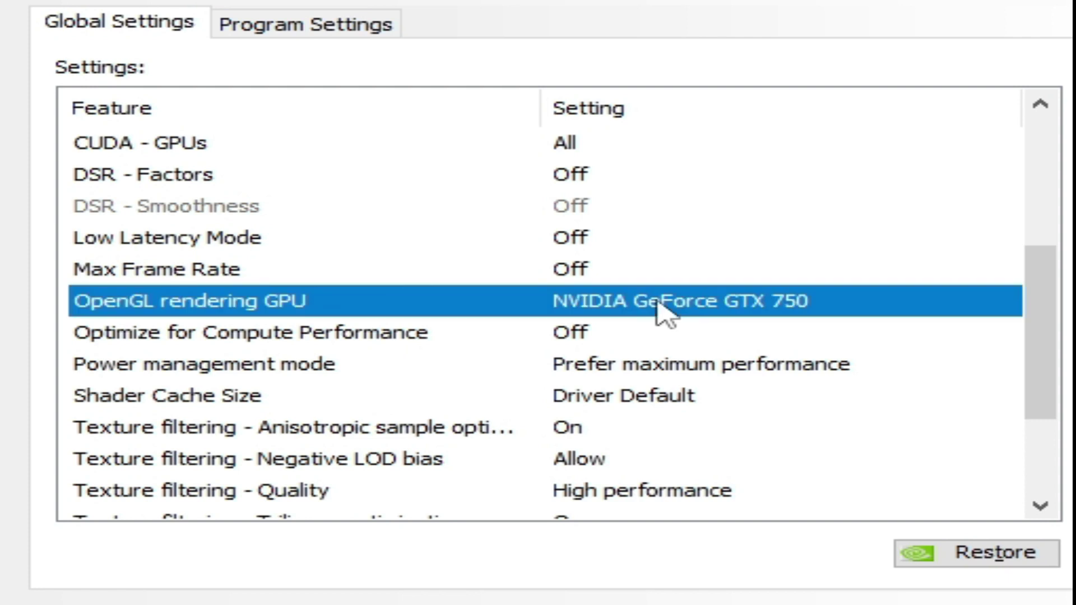
click(659, 303)
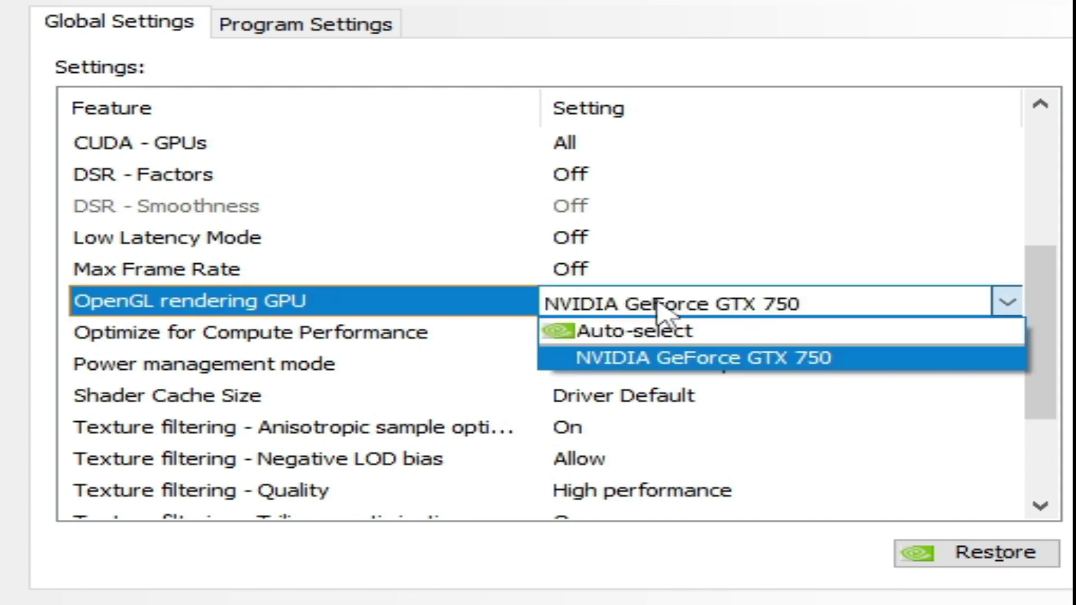
click(653, 364)
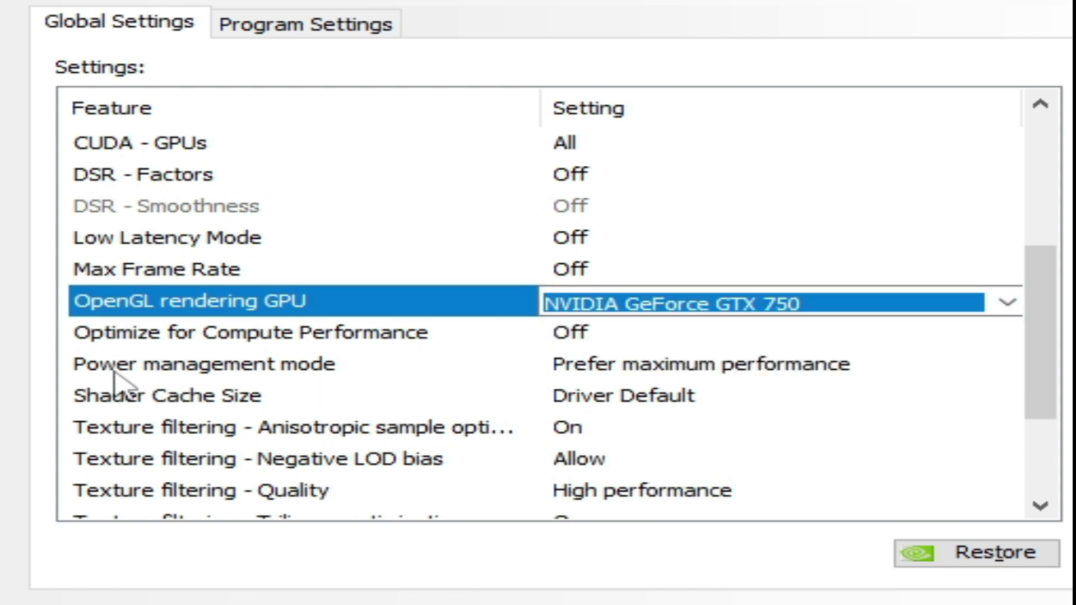
Set Power management mode to Prefer maximum performance and Texture filtering Quality to High performance.
click(611, 365)
click(612, 367)
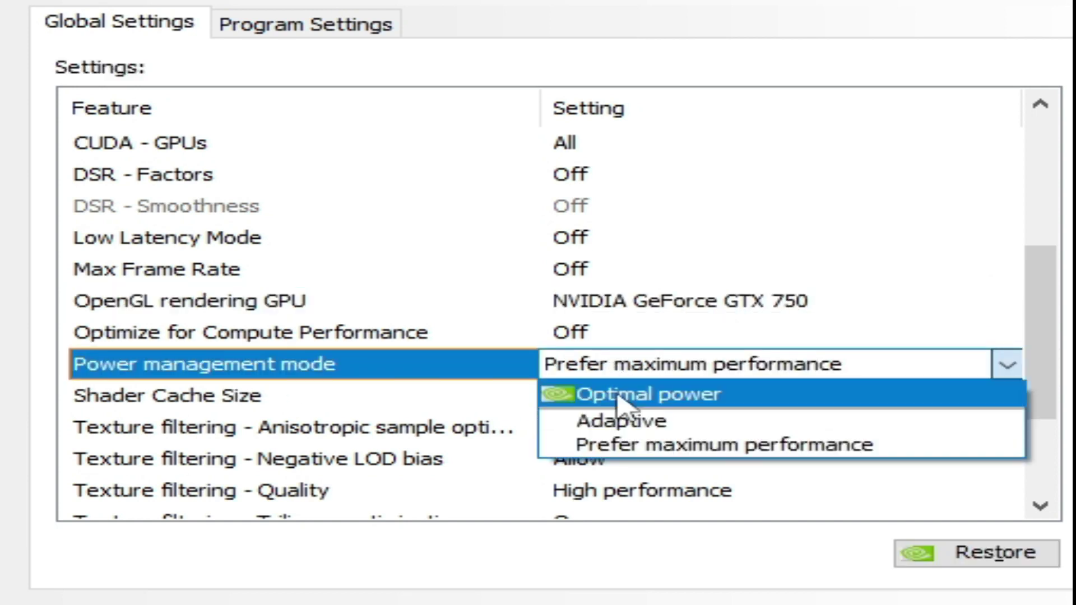
click(707, 447)
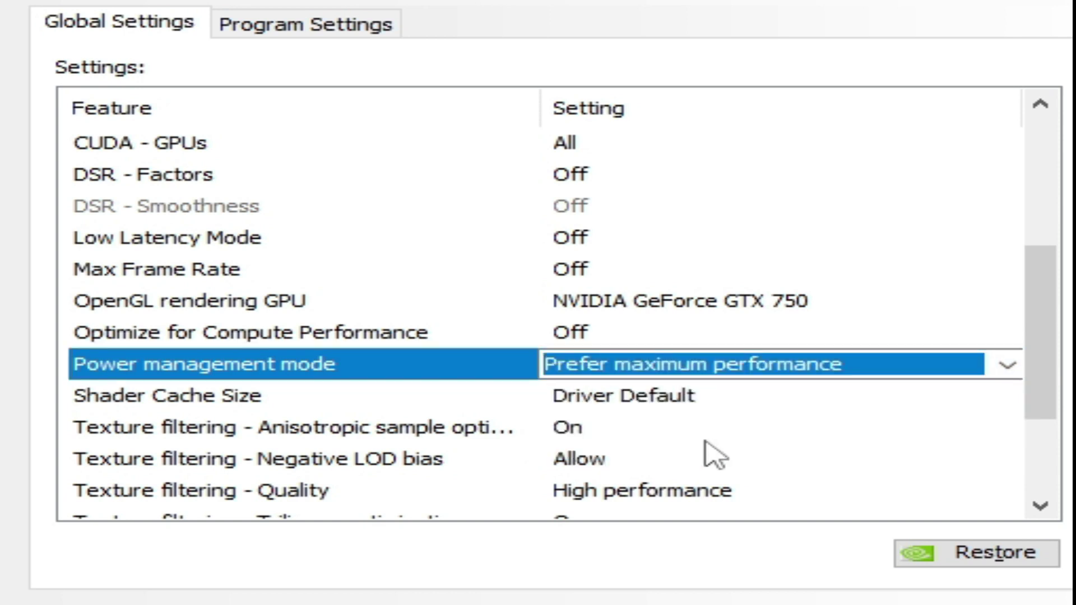
drag(1030, 314, 1056, 400)
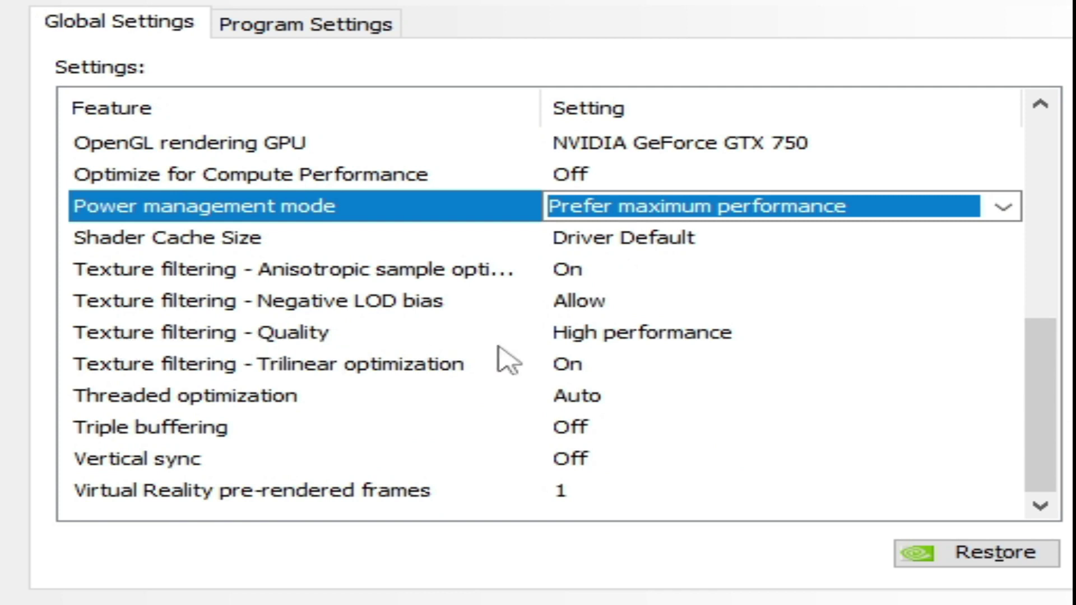
click(583, 336)
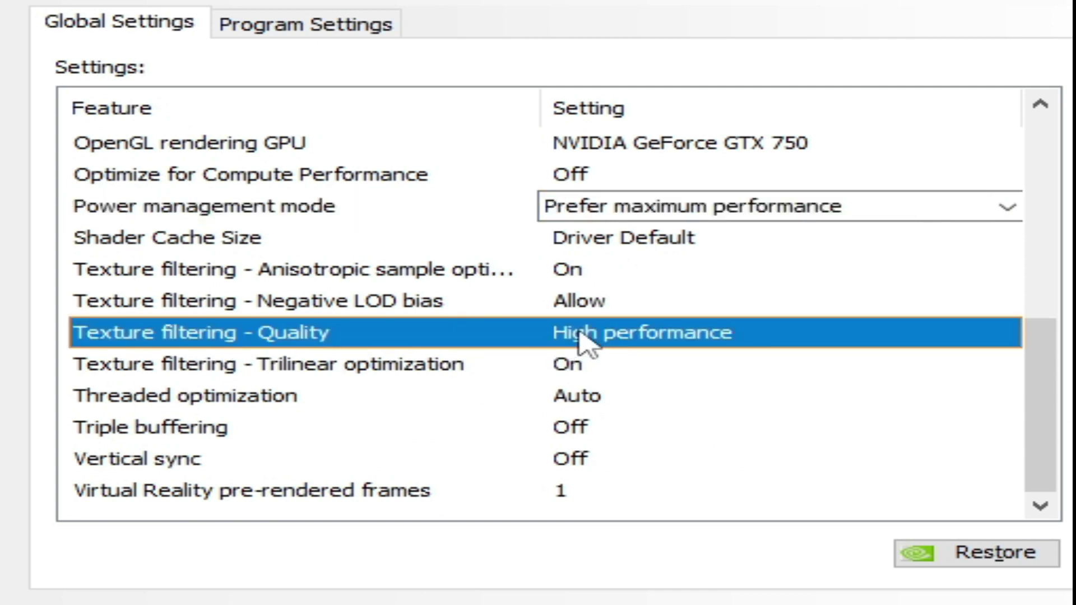
click(582, 336)
click(610, 440)
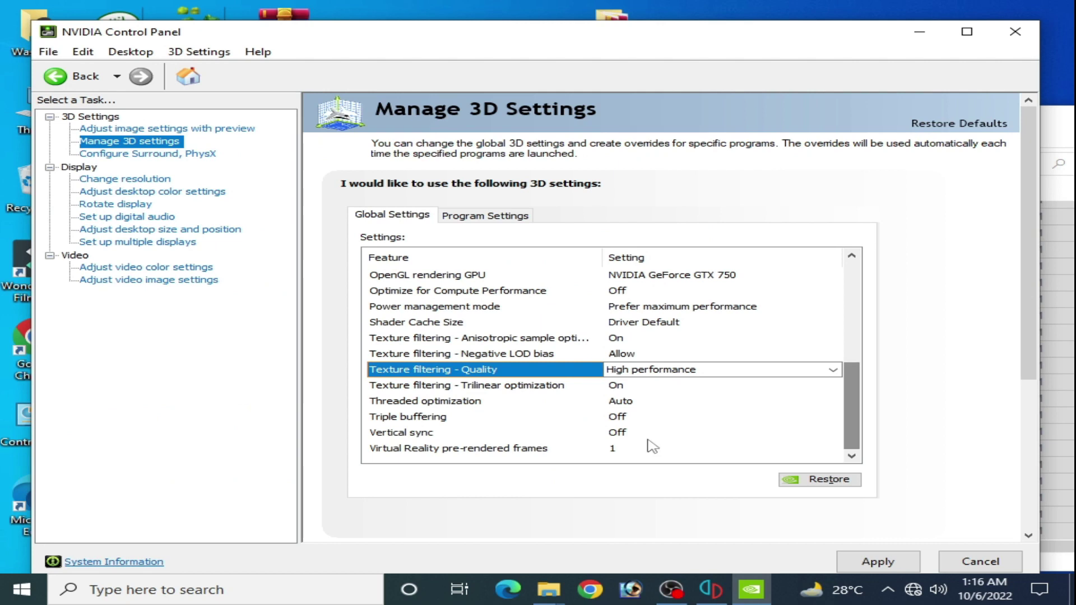
Apply the global 3D settings, then set the PhysX processor to GeForce GTX 750 and apply.
click(877, 563)
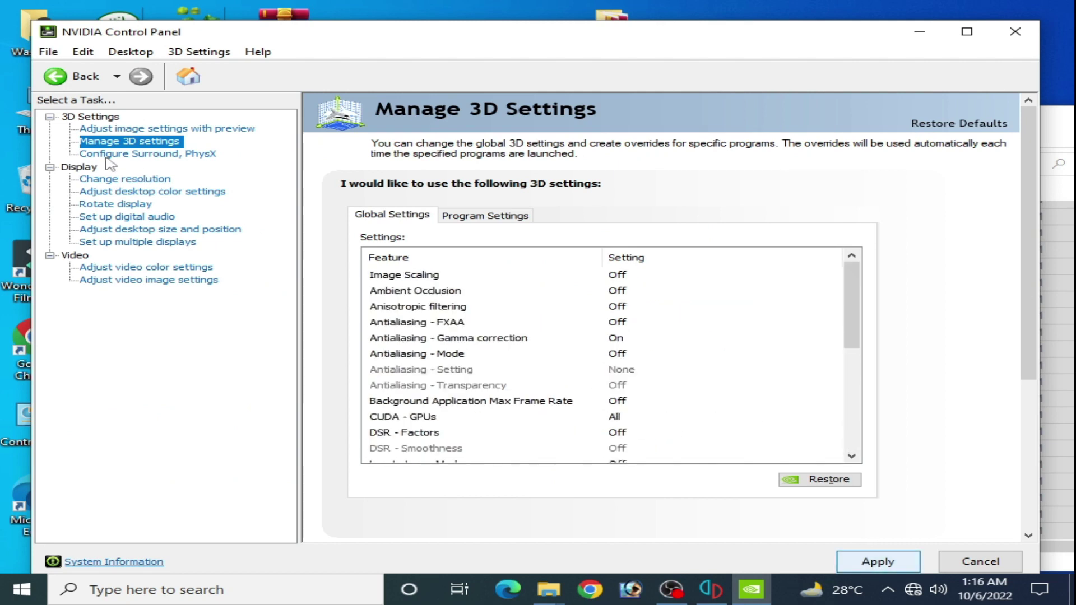
click(143, 155)
click(759, 246)
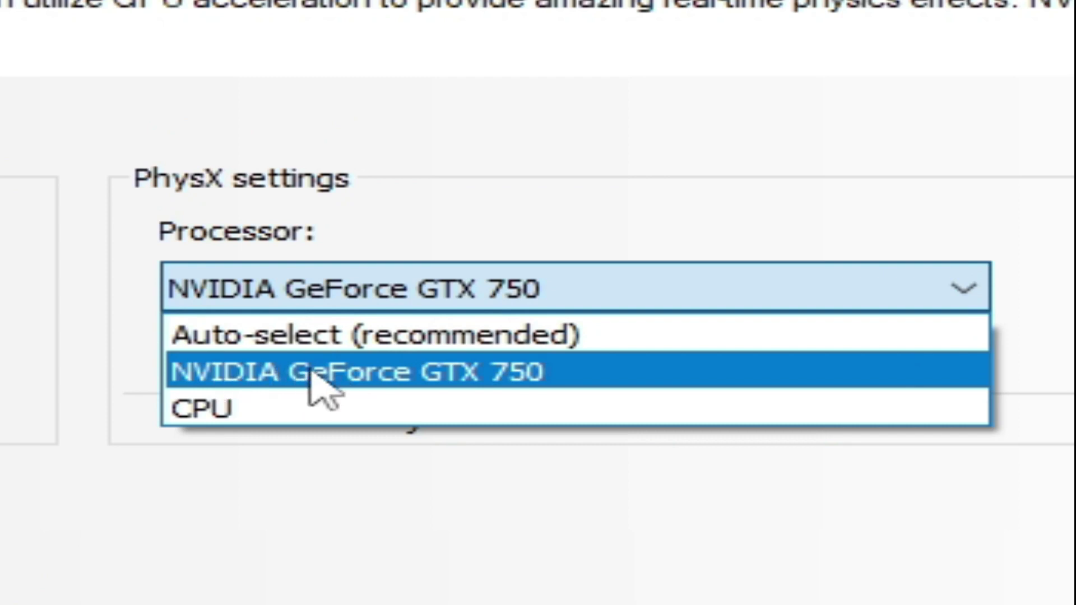
click(312, 373)
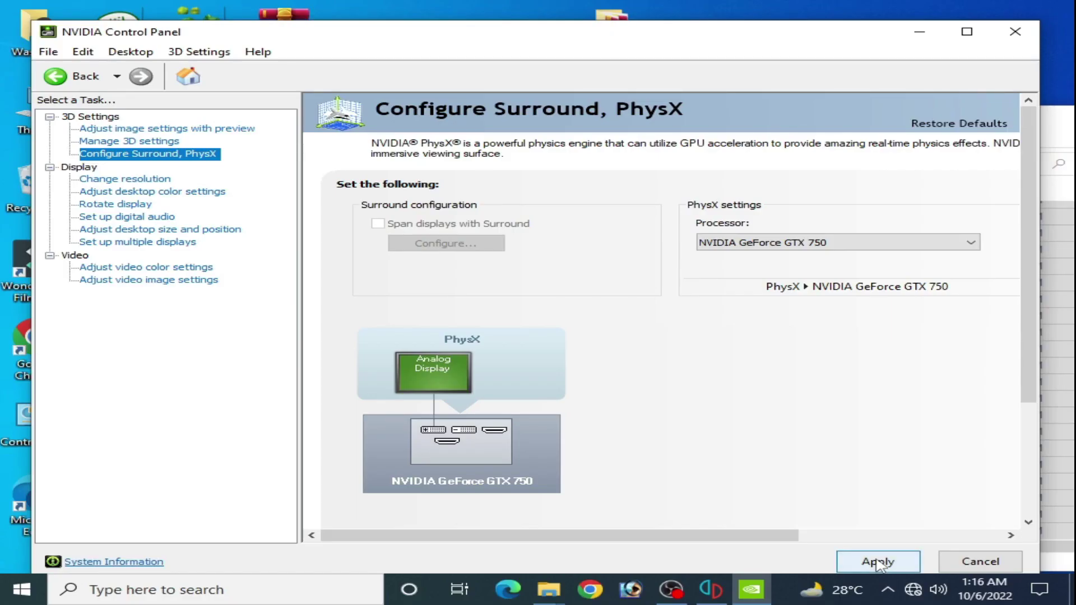
click(877, 563)
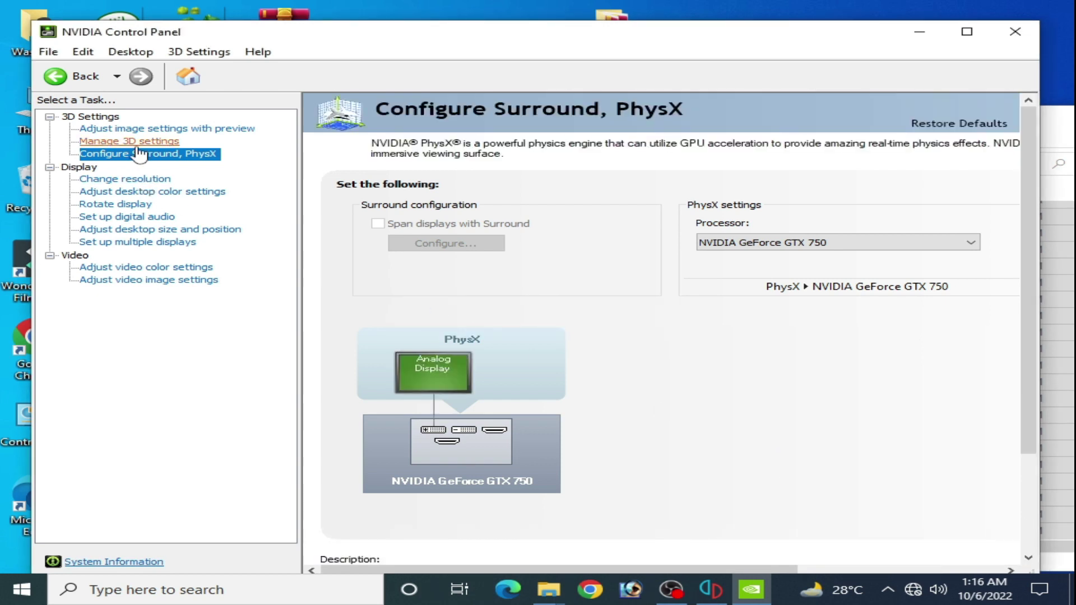
Add Downloads\yuzu-windows-msvc\yuzu.exe as a custom program in Program Settings and apply.
click(138, 144)
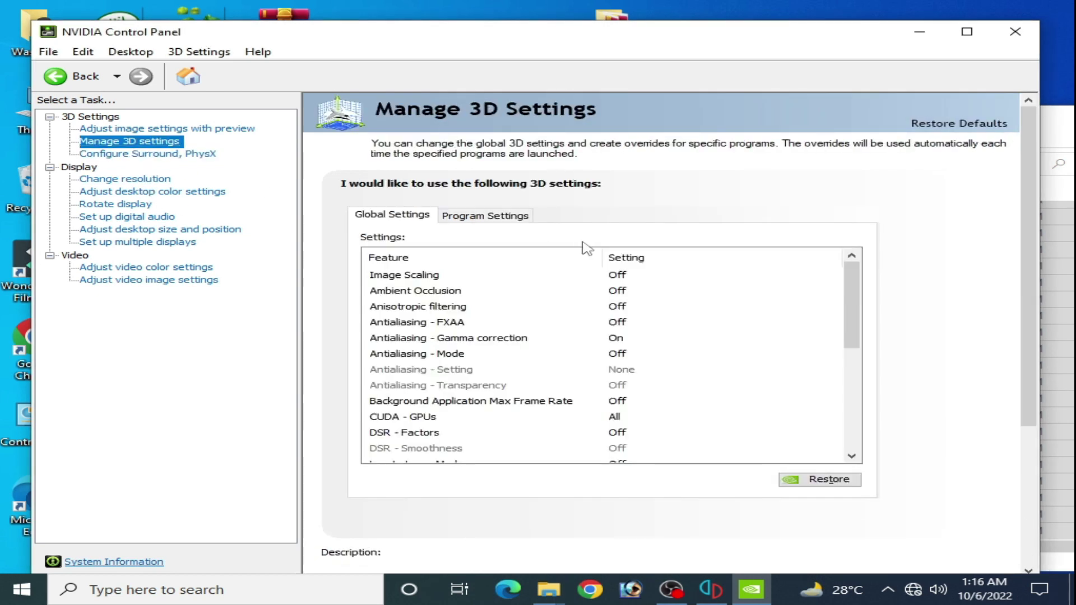
click(487, 216)
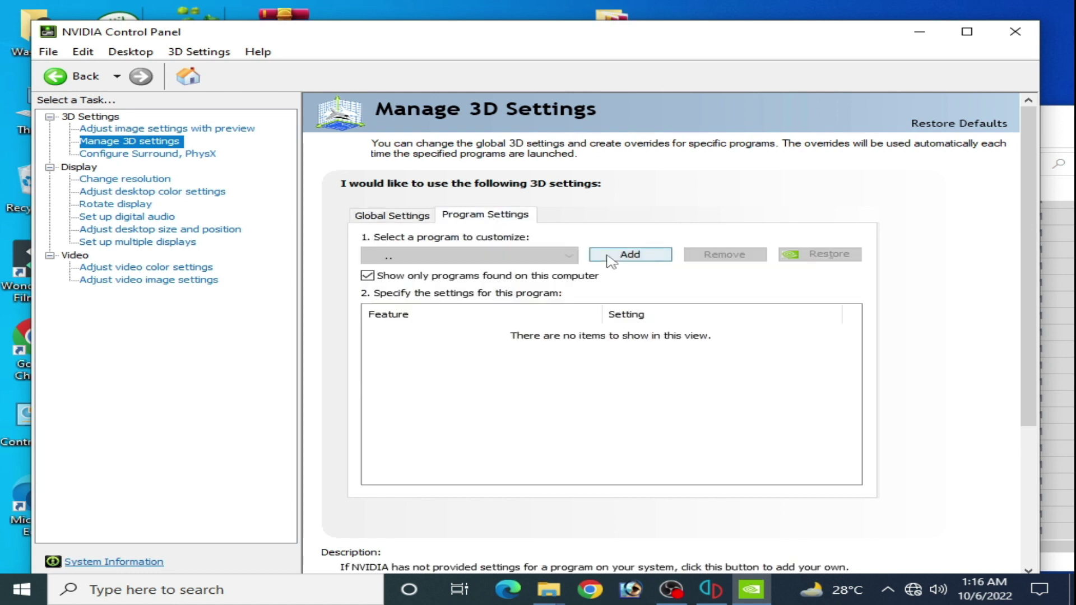
click(611, 257)
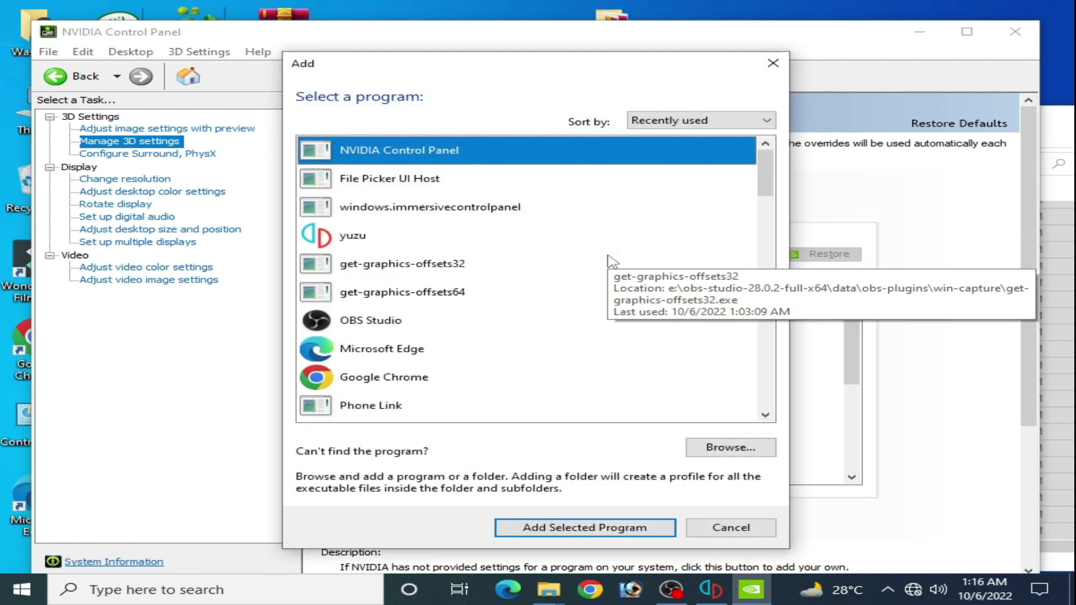
click(731, 448)
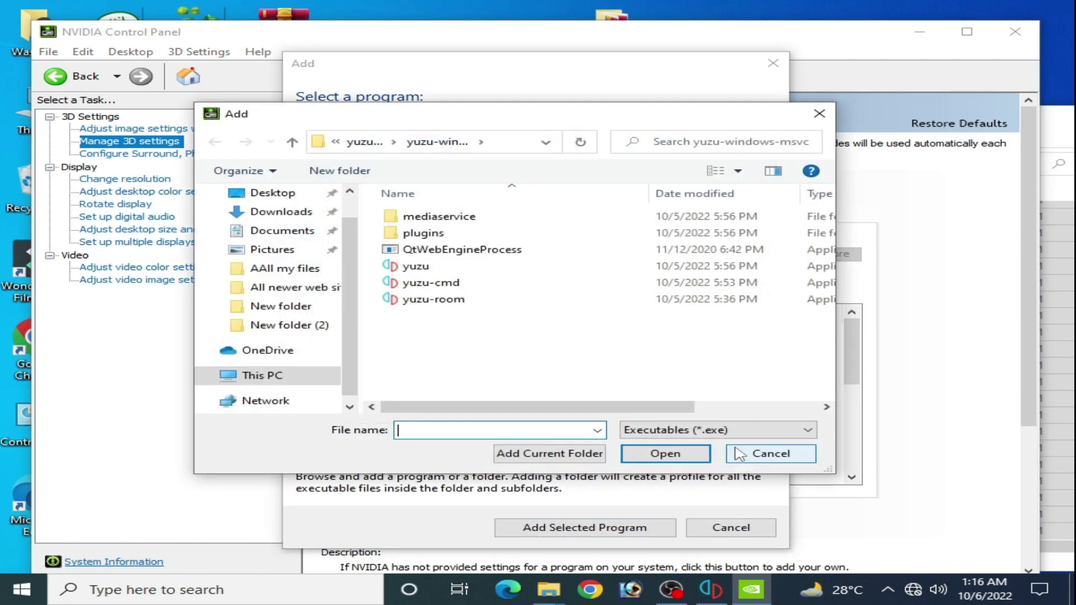
click(287, 211)
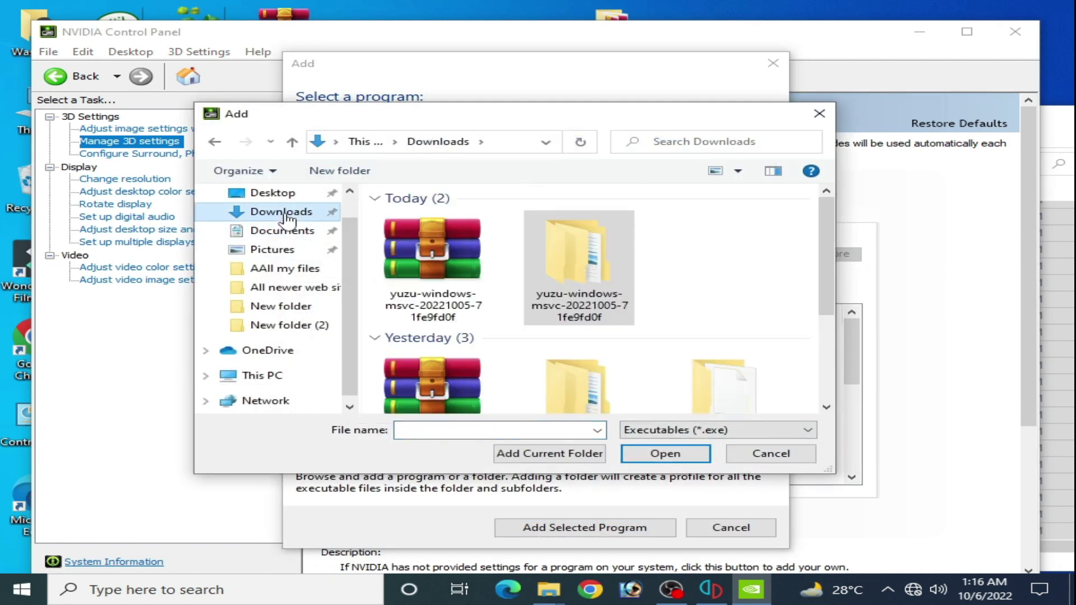
double_click(599, 279)
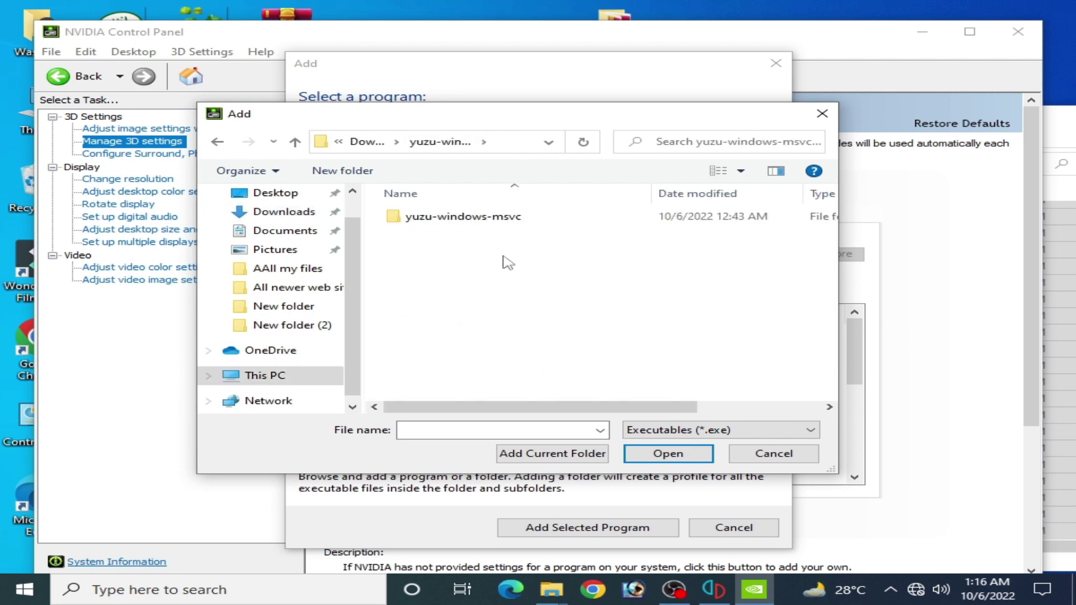
double_click(414, 218)
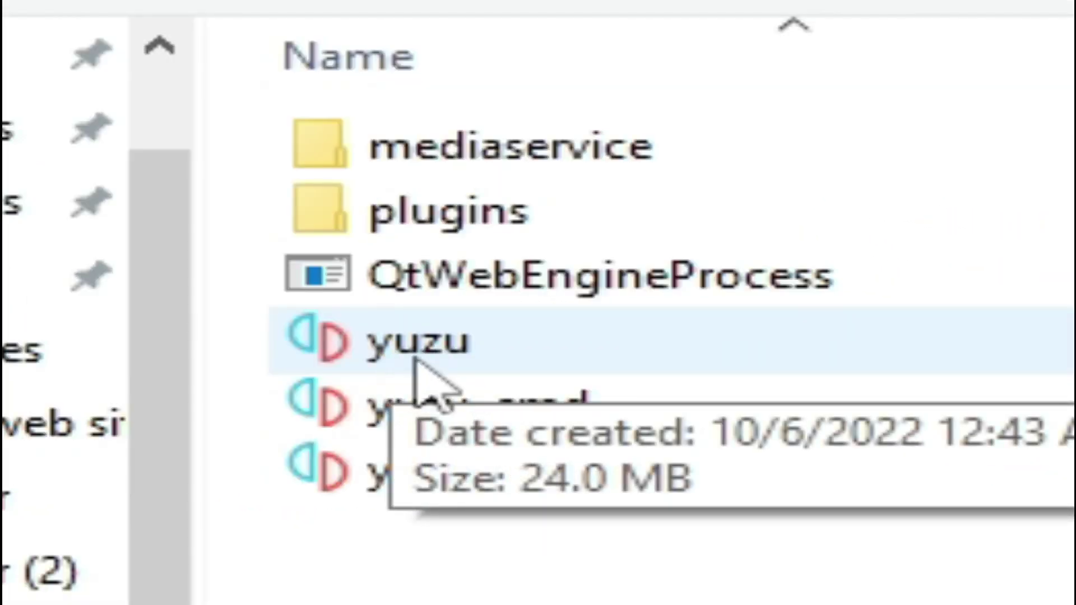
click(398, 362)
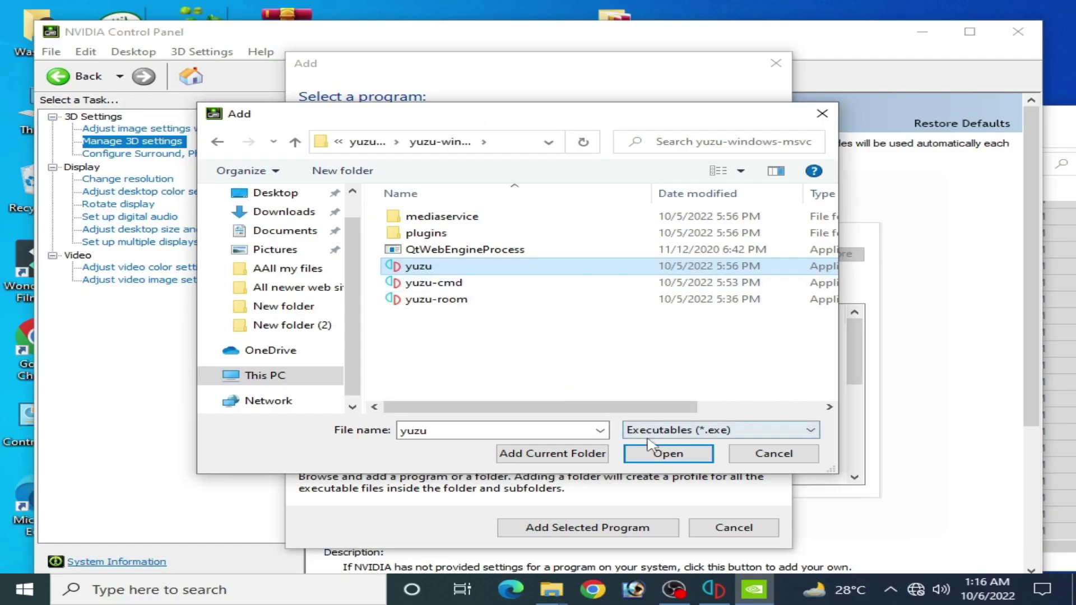
click(653, 451)
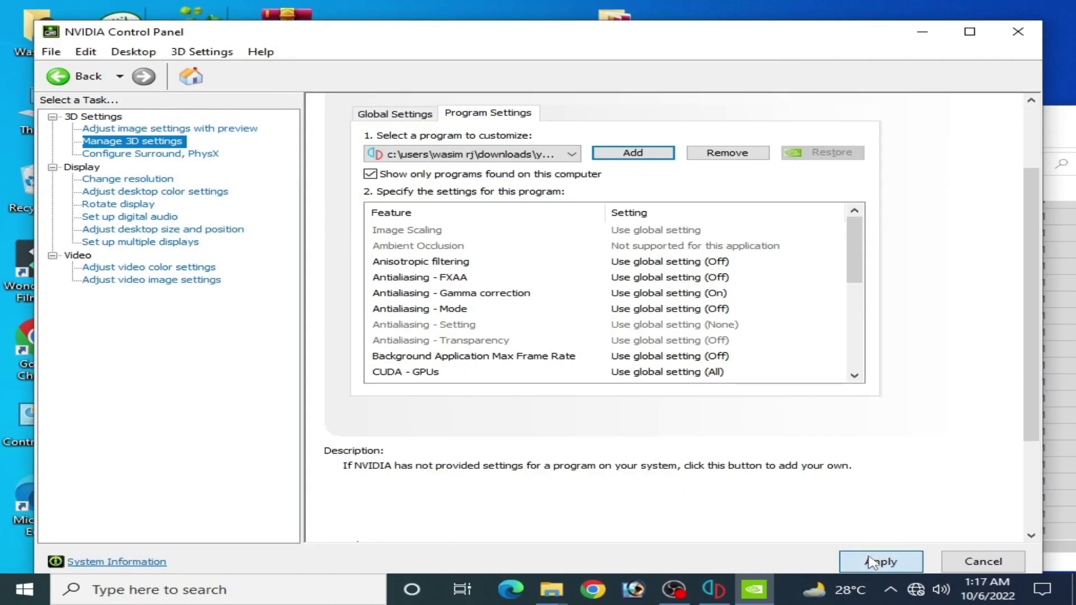
click(872, 562)
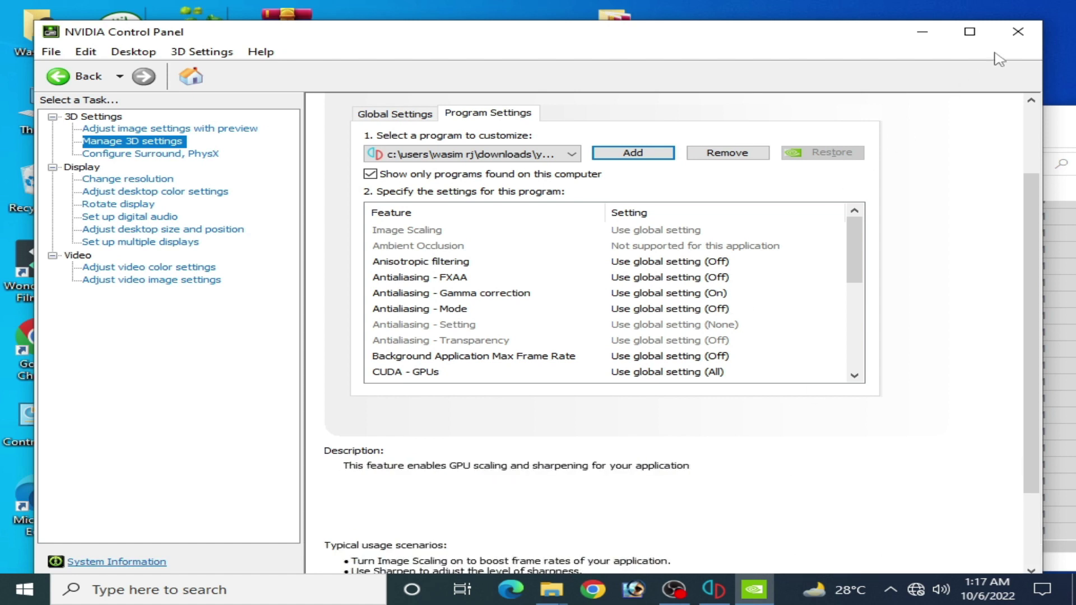
Close NVIDIA Control Panel and start Splatoon 3 from yuzu's game list.
click(1024, 32)
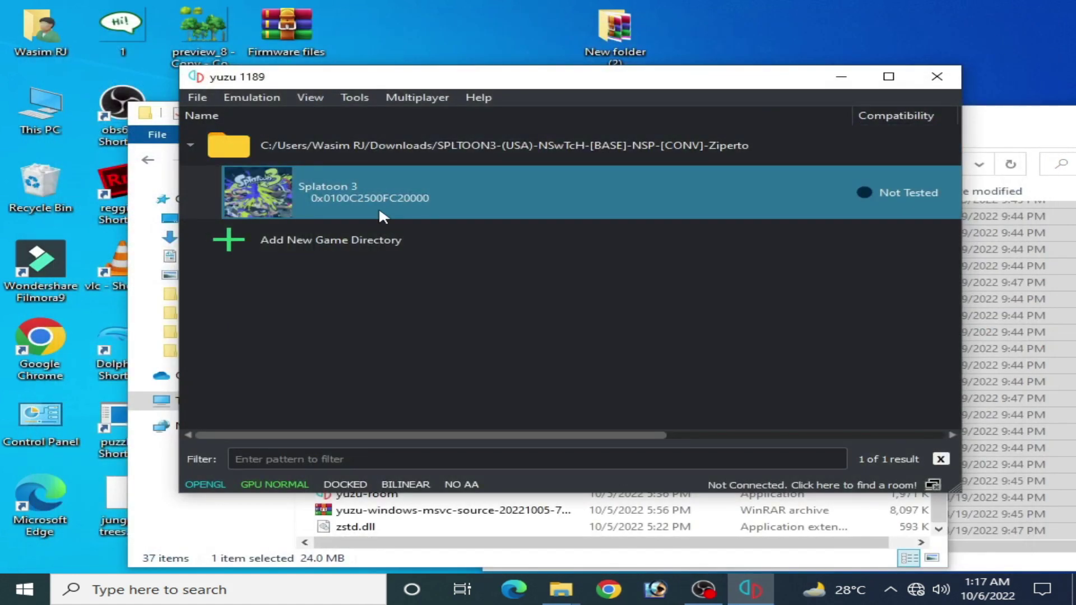
double_click(431, 201)
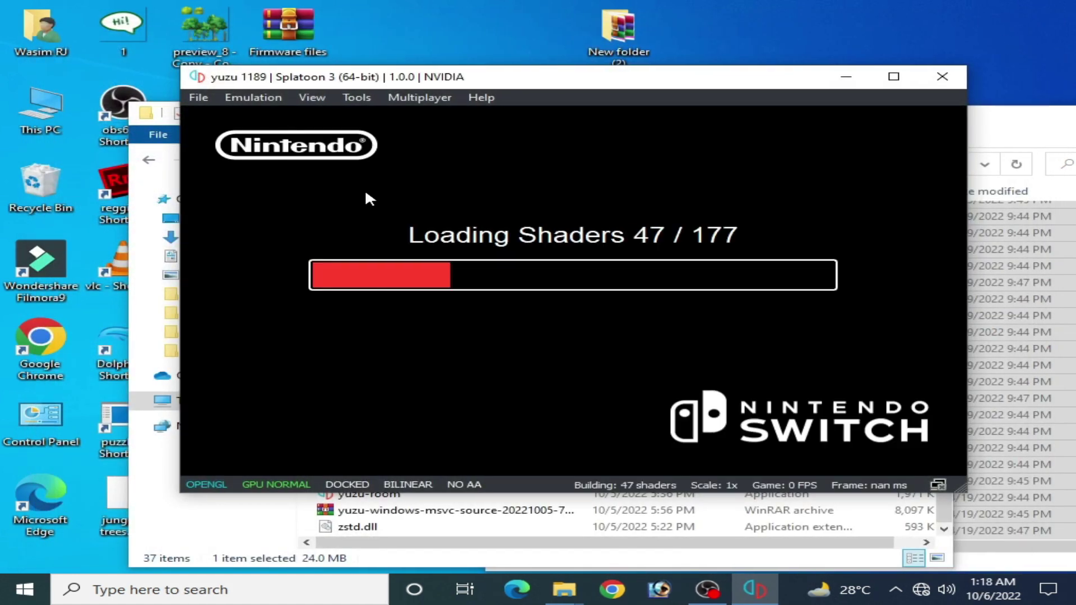